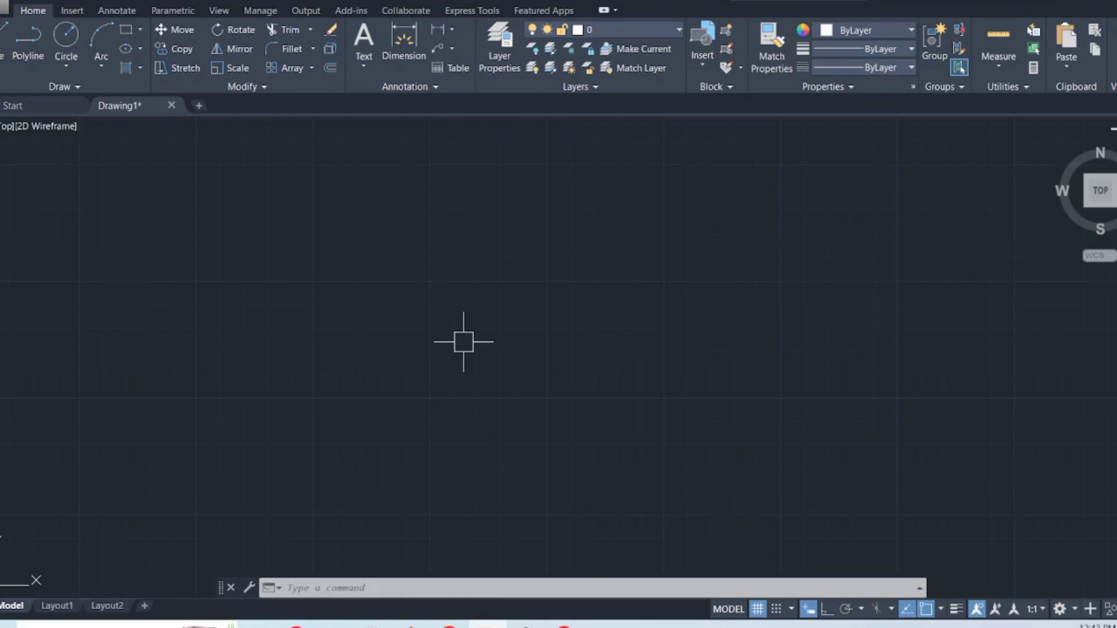
Step: Open the drawing units settings and examine the choices for length type, length precision, insertion scale and lighting units
type("UN")
left_click(518, 375)
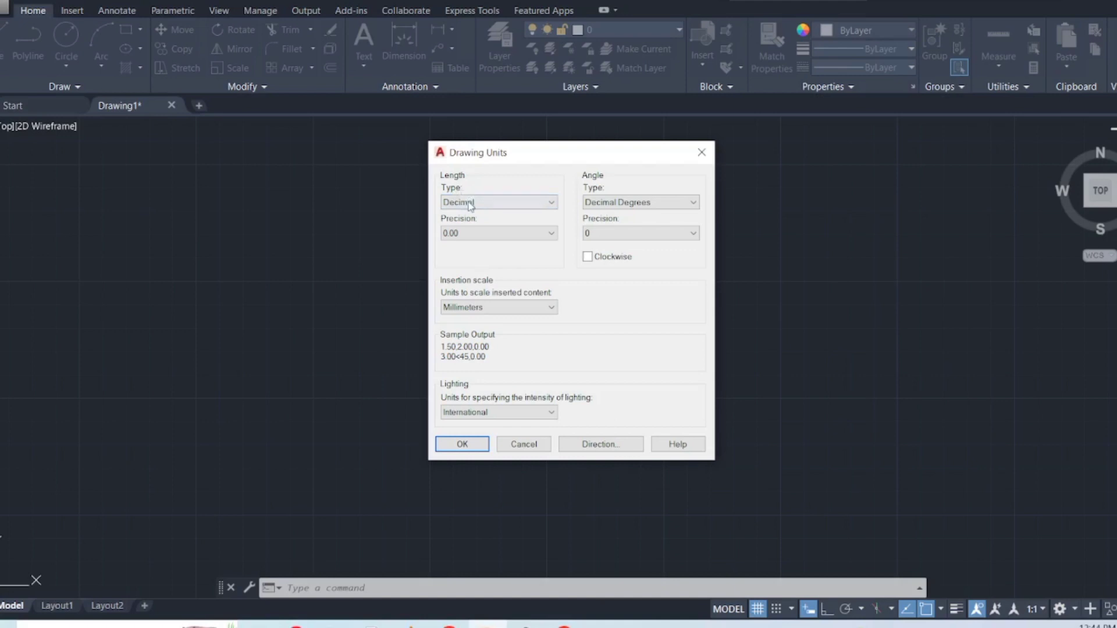
left_click(512, 202)
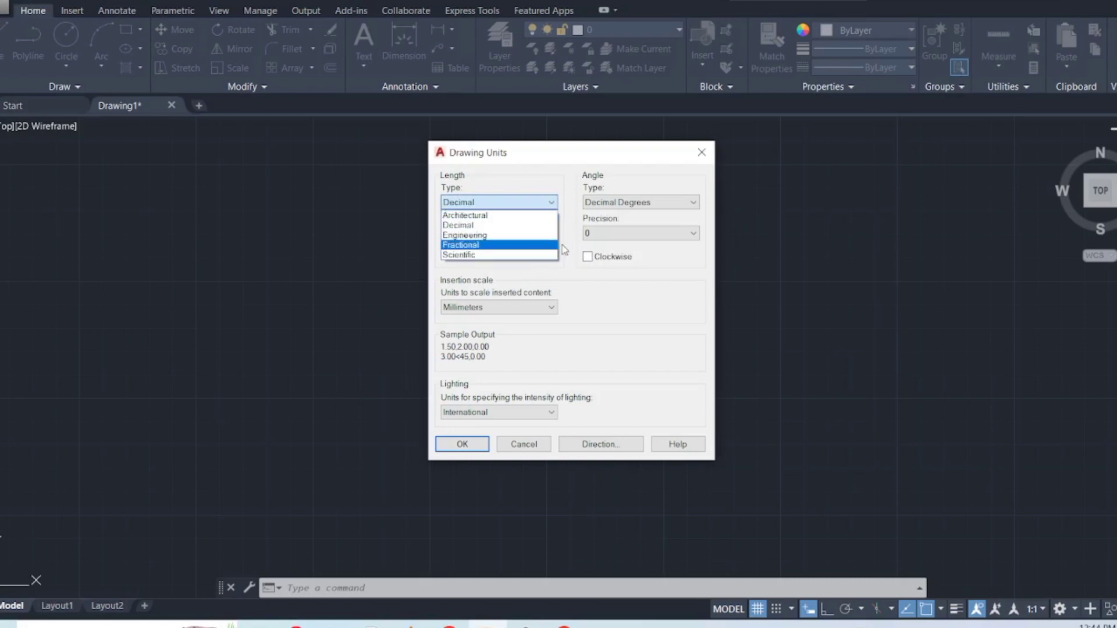
left_click(571, 267)
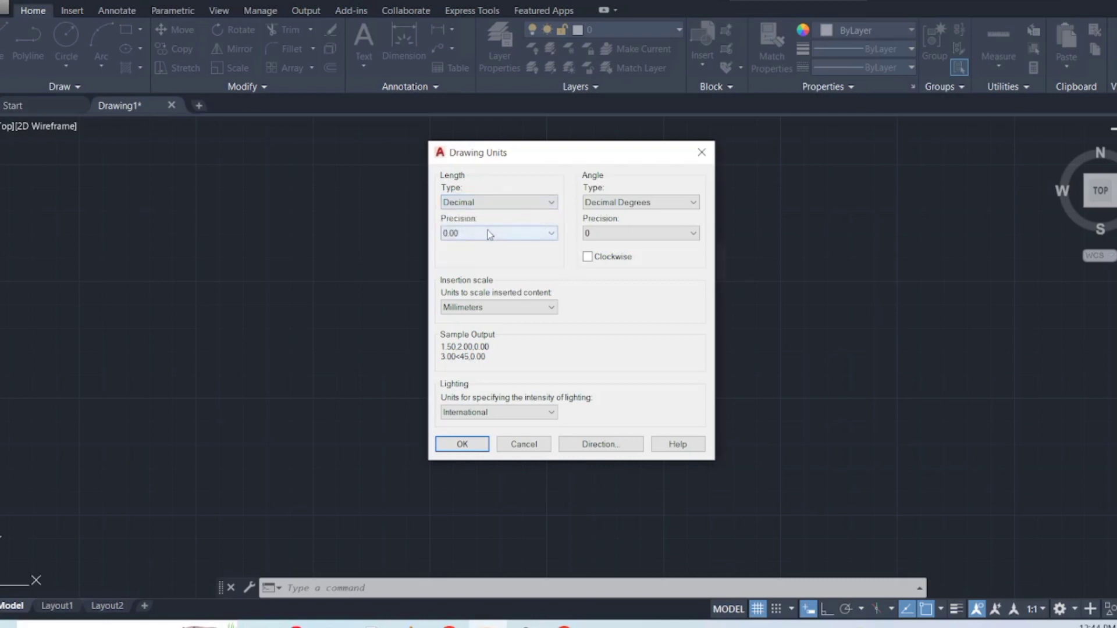
left_click(487, 233)
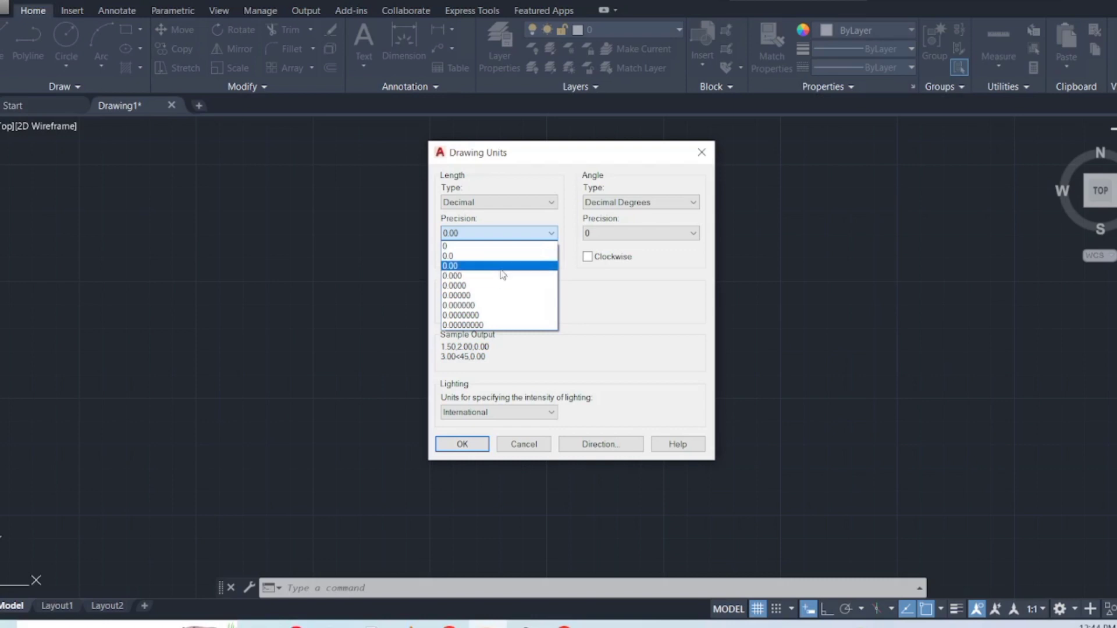
left_click(511, 219)
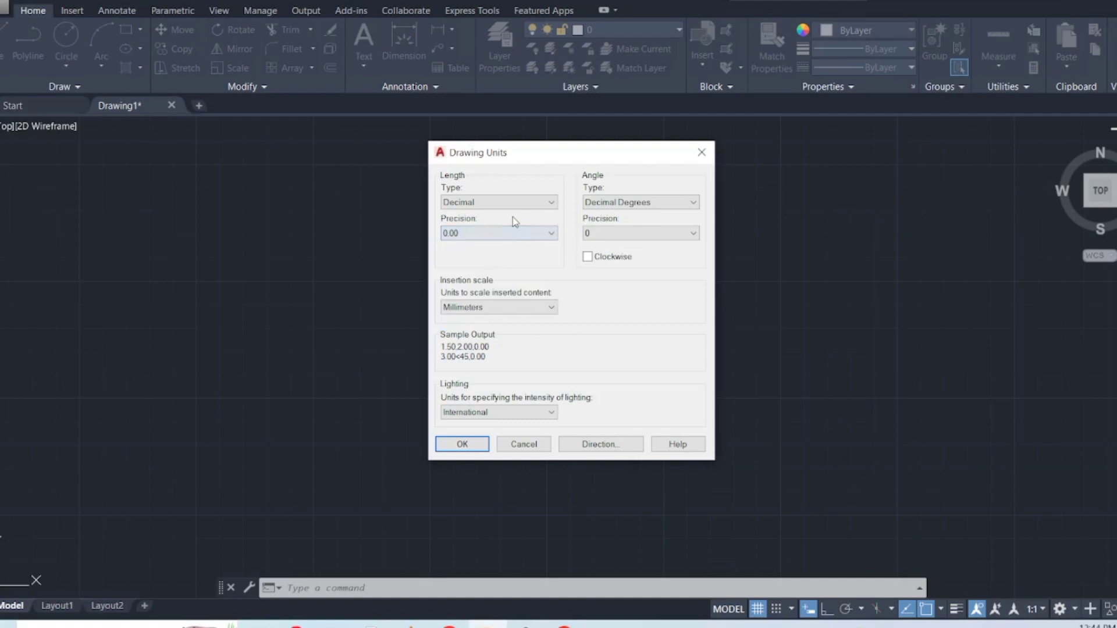
left_click(523, 313)
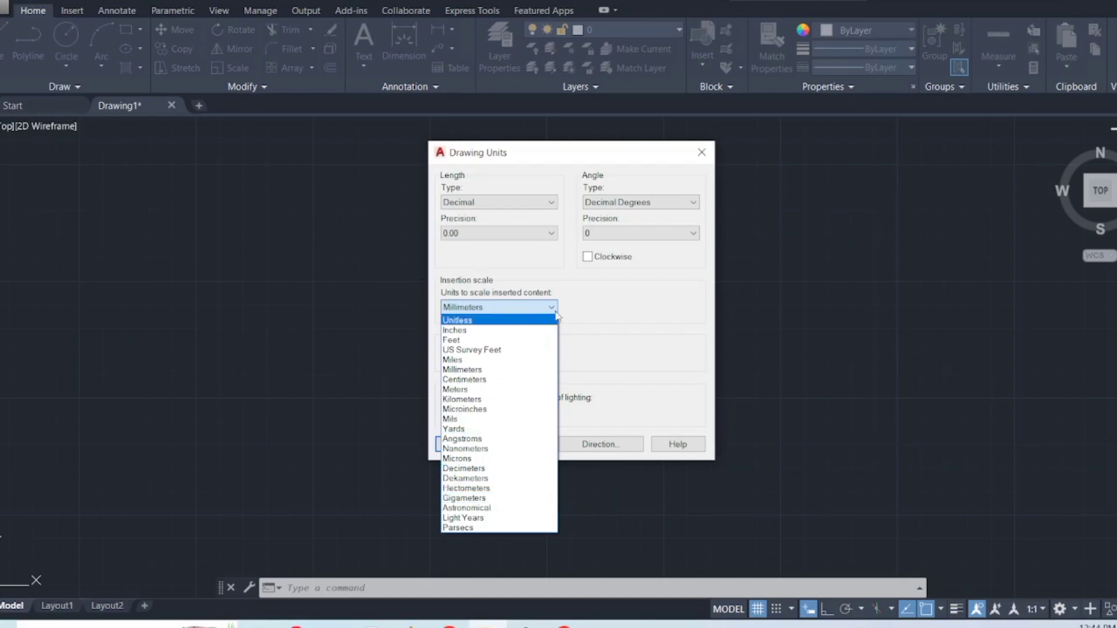
left_click(604, 309)
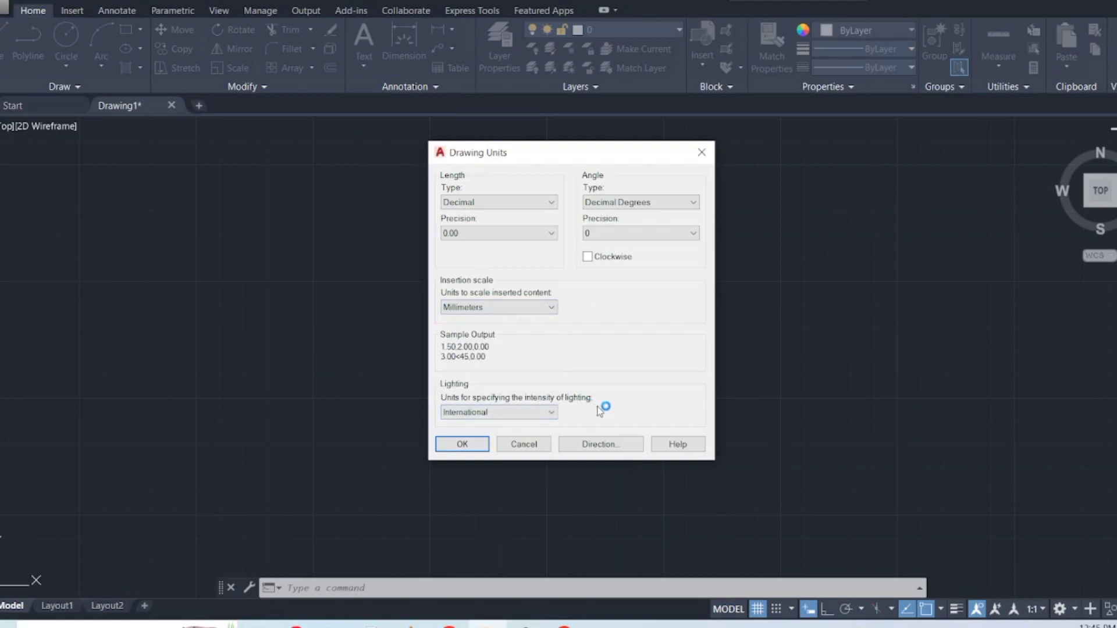
left_click(521, 412)
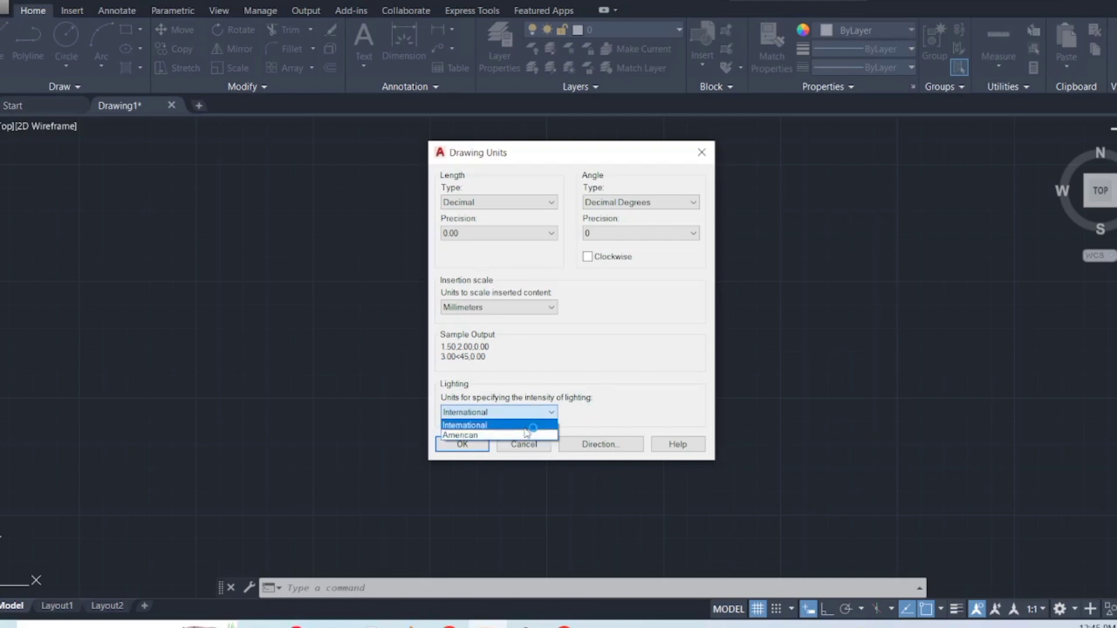
left_click(577, 345)
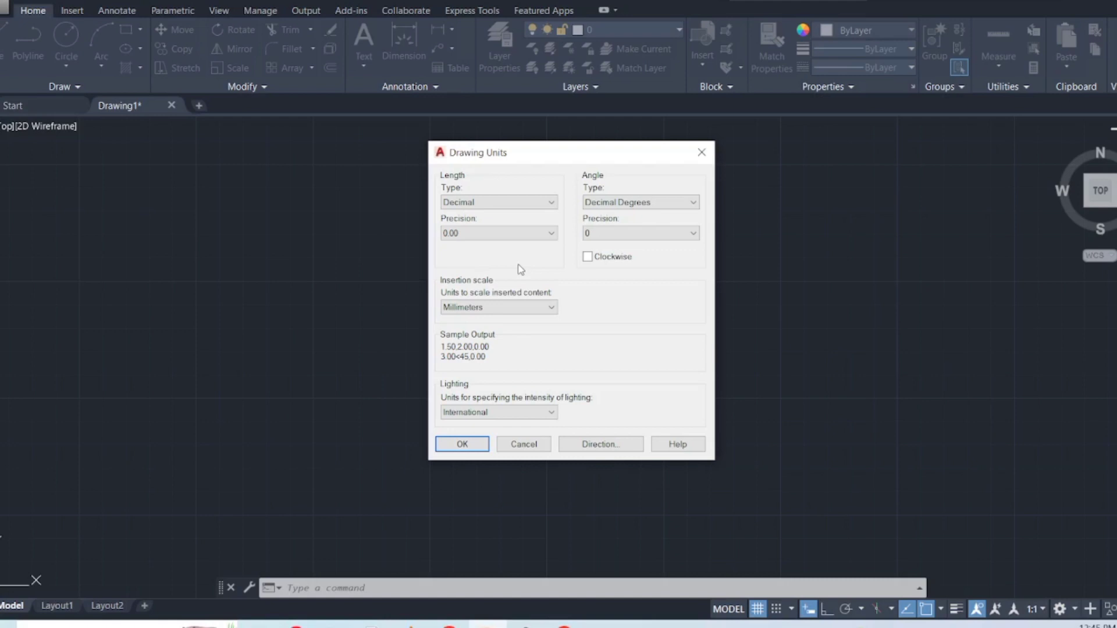
Step: Set the drawing's length type to Architectural with a precision of 0'-0"
left_click(517, 201)
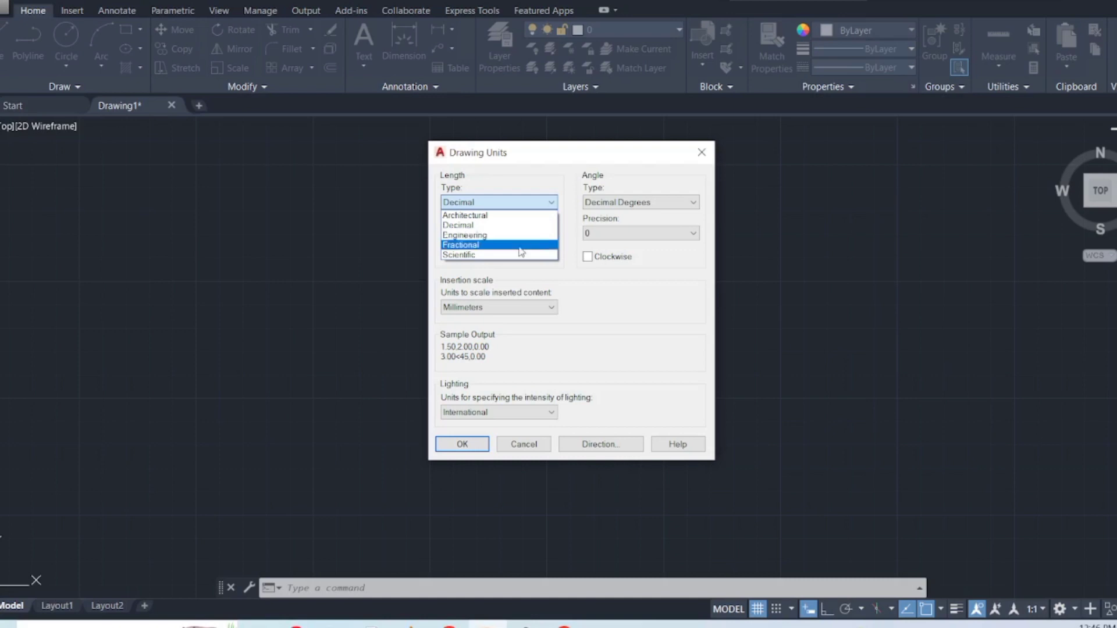
left_click(523, 216)
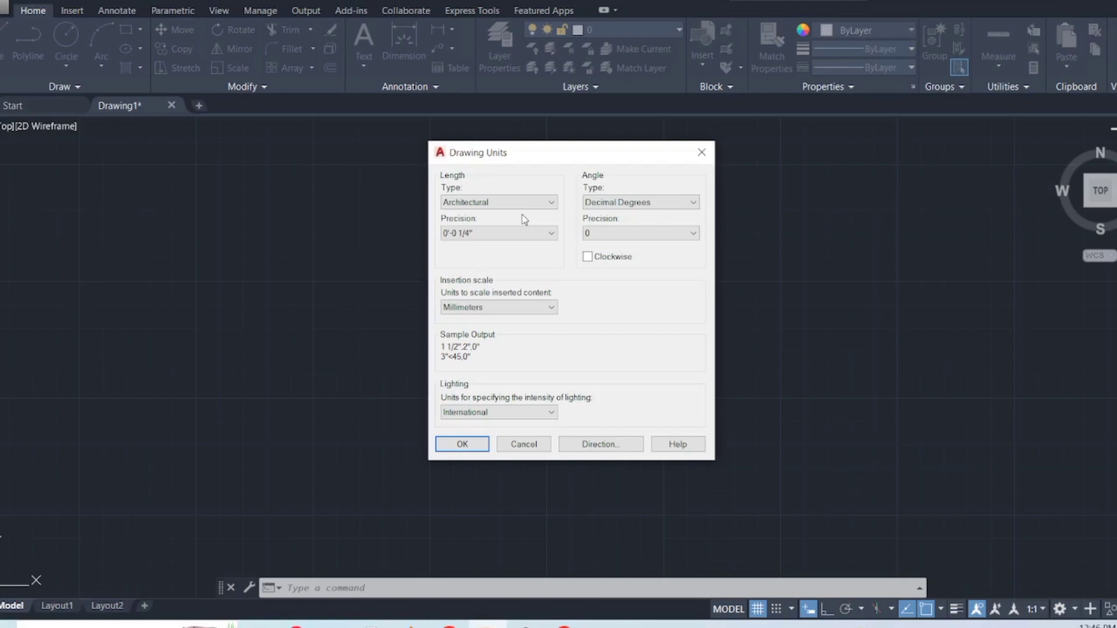
left_click(499, 233)
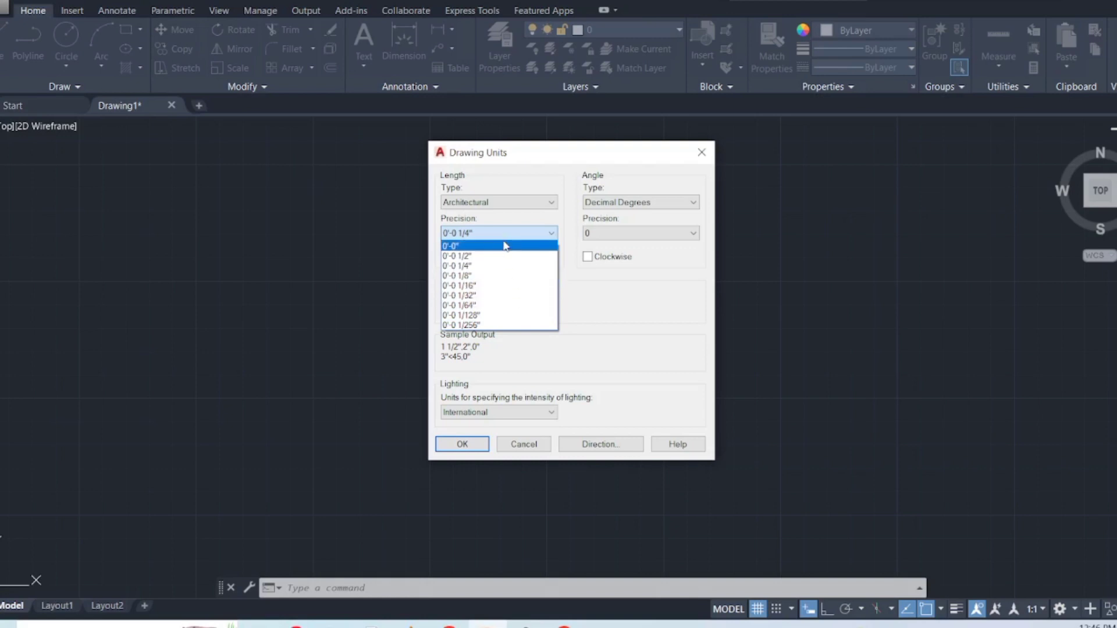
key("Escape")
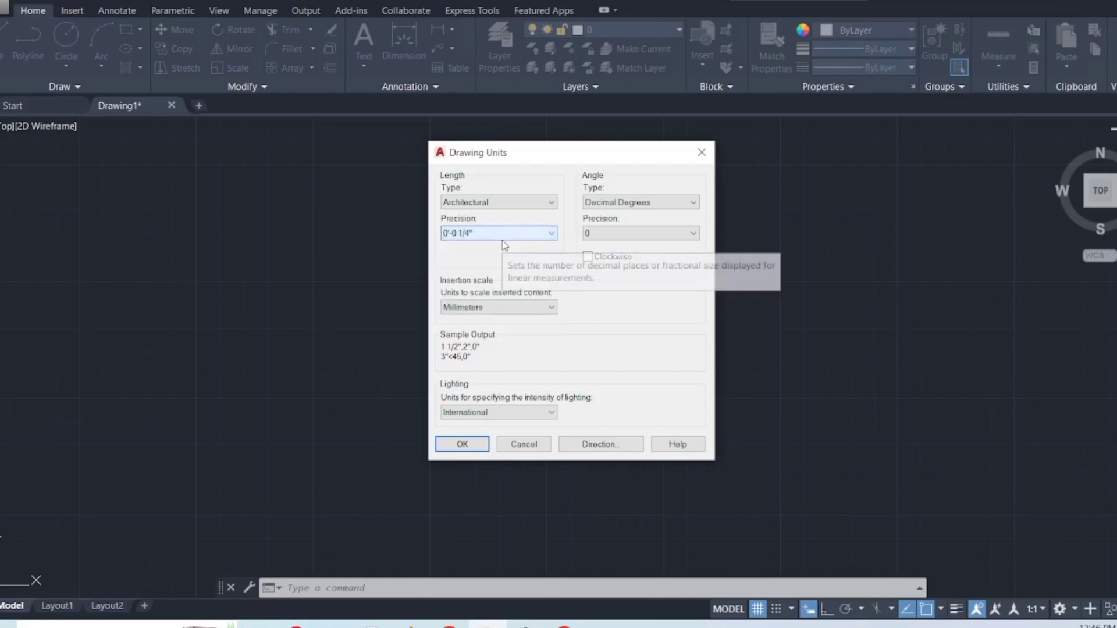
left_click(502, 233)
left_click(494, 243)
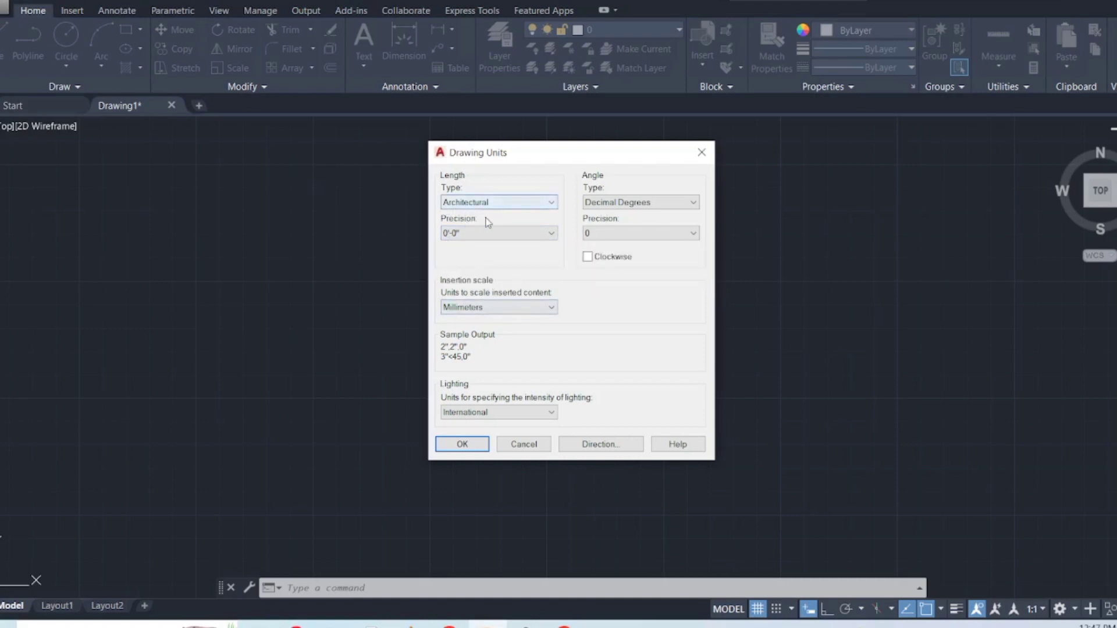
Step: Set the insertion scale to Inches, keep International lighting units, and apply the drawing units
left_click(507, 307)
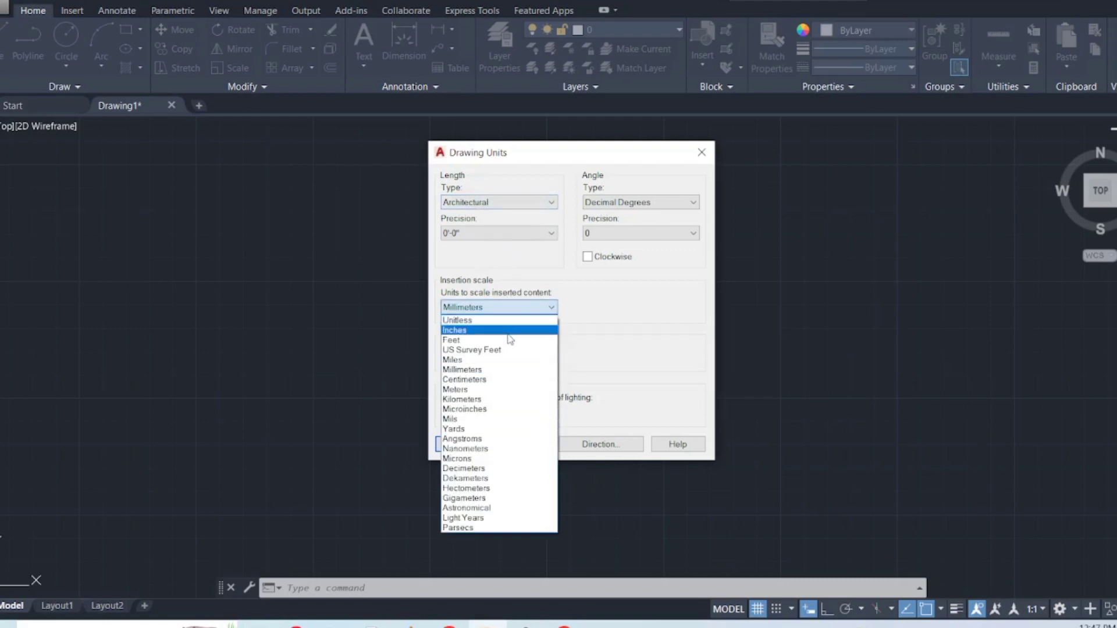
left_click(510, 330)
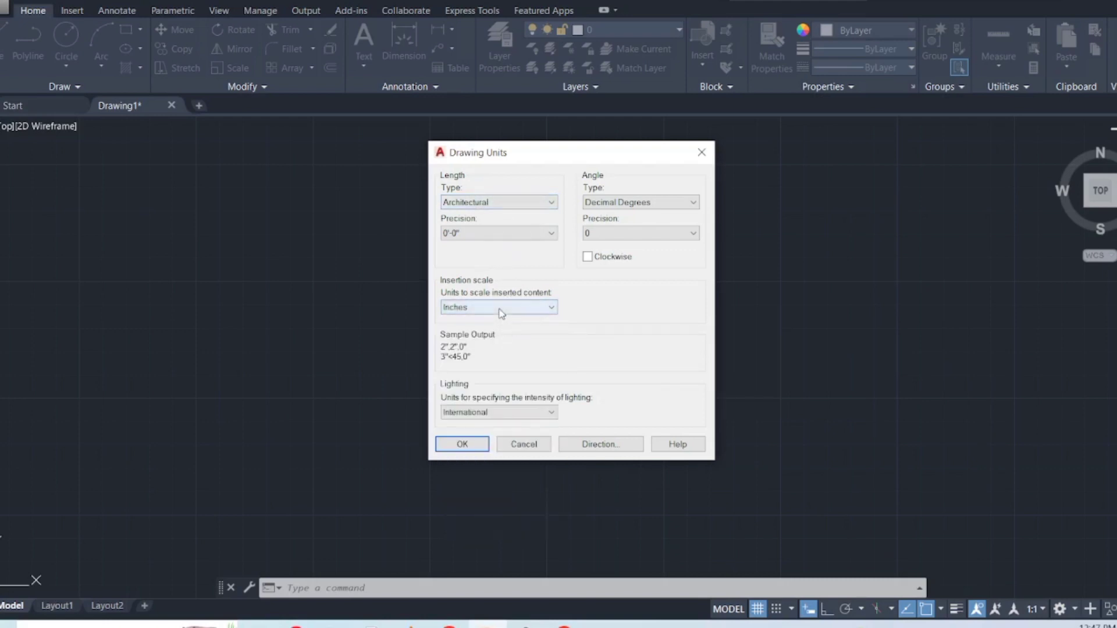
left_click(500, 310)
left_click(532, 328)
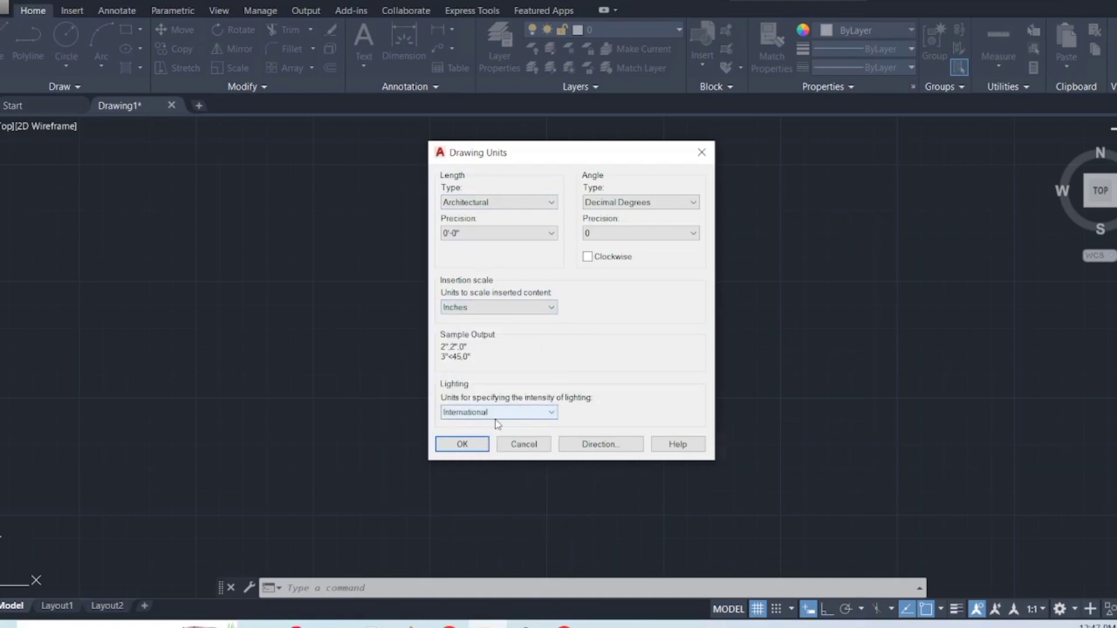
left_click(514, 414)
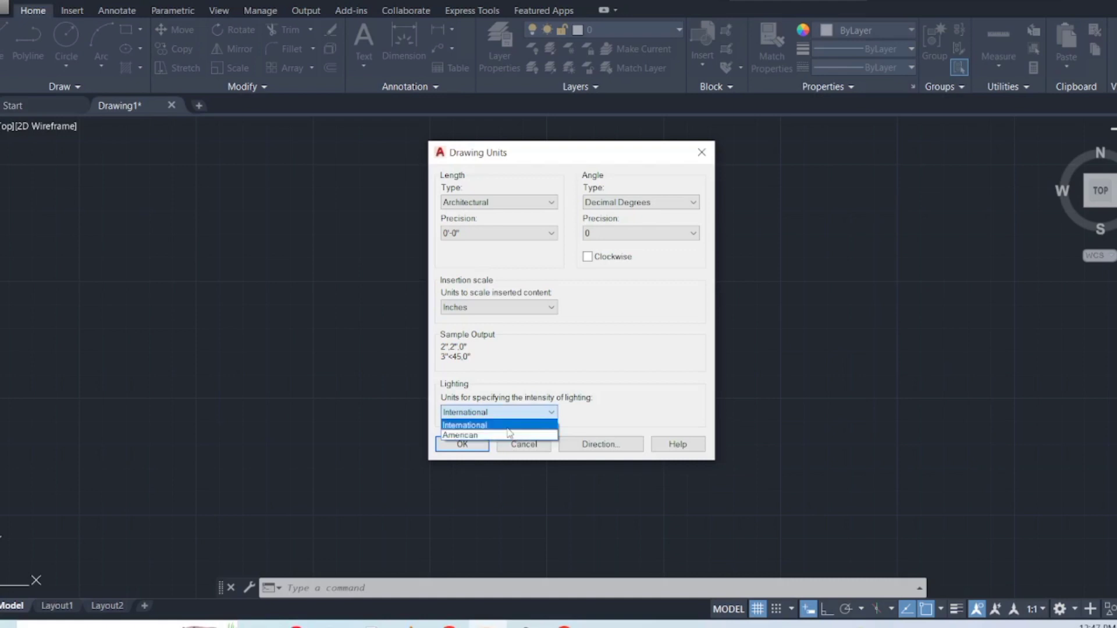
left_click(510, 431)
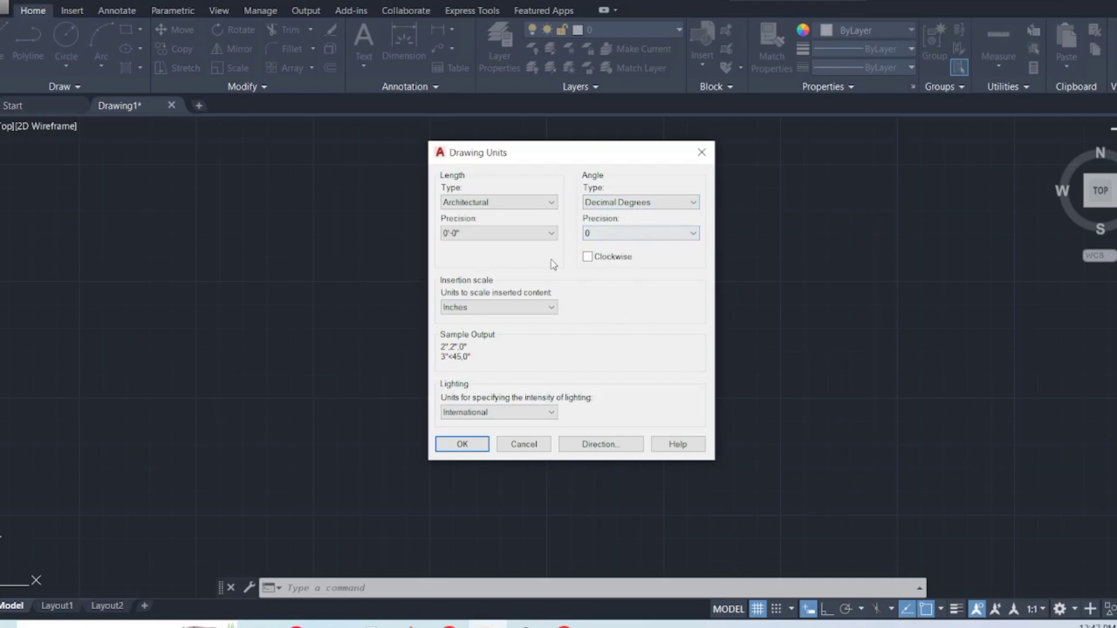
left_click(462, 443)
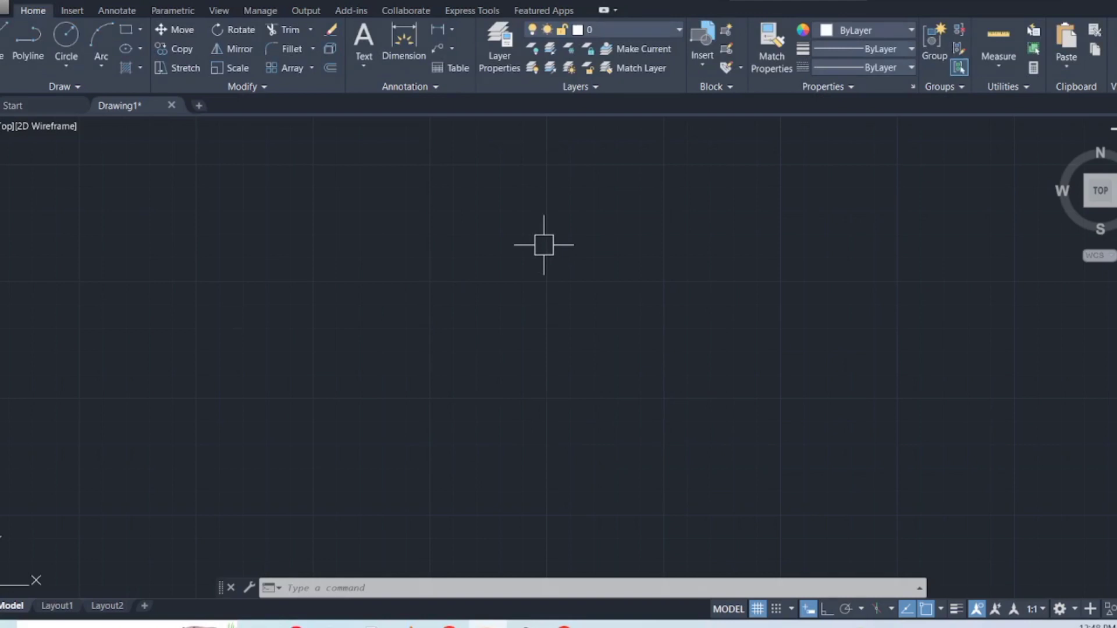
Step: Draw a single, nearly horizontal line 5'5" long in the upper middle of the drawing area
left_click(3, 44)
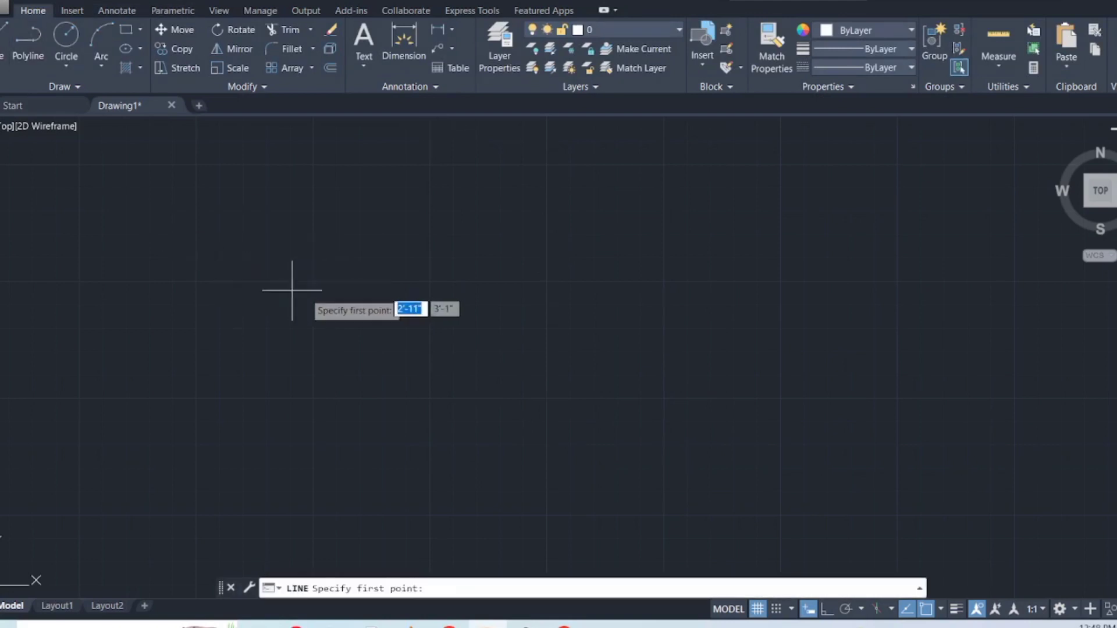
left_click(319, 285)
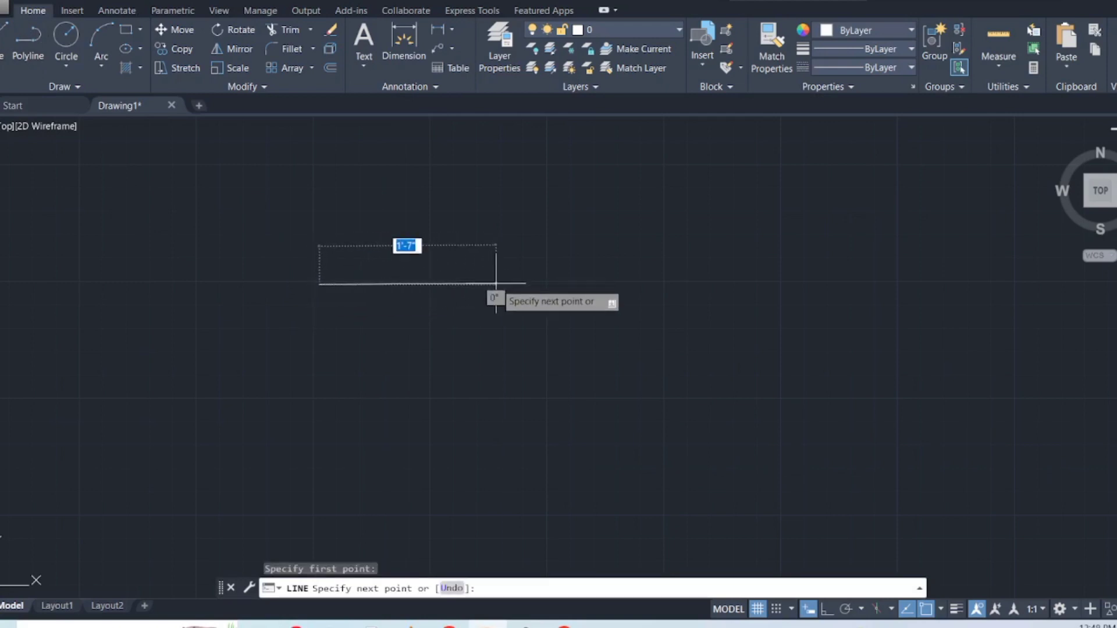
type("5'5\"")
key("Return")
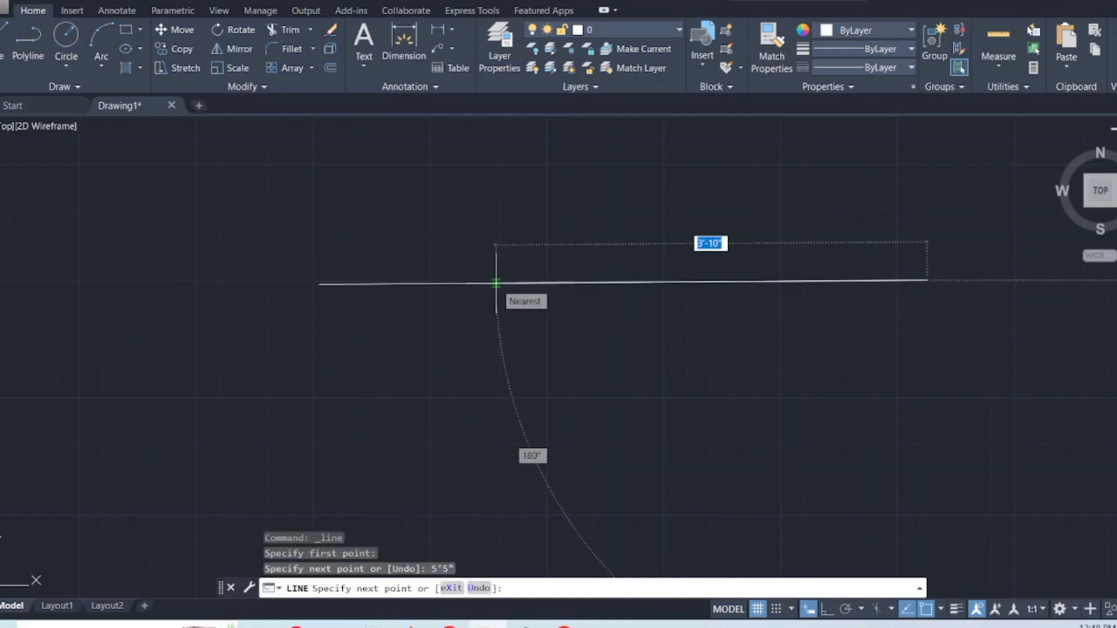
right_click(497, 285)
left_click(534, 308)
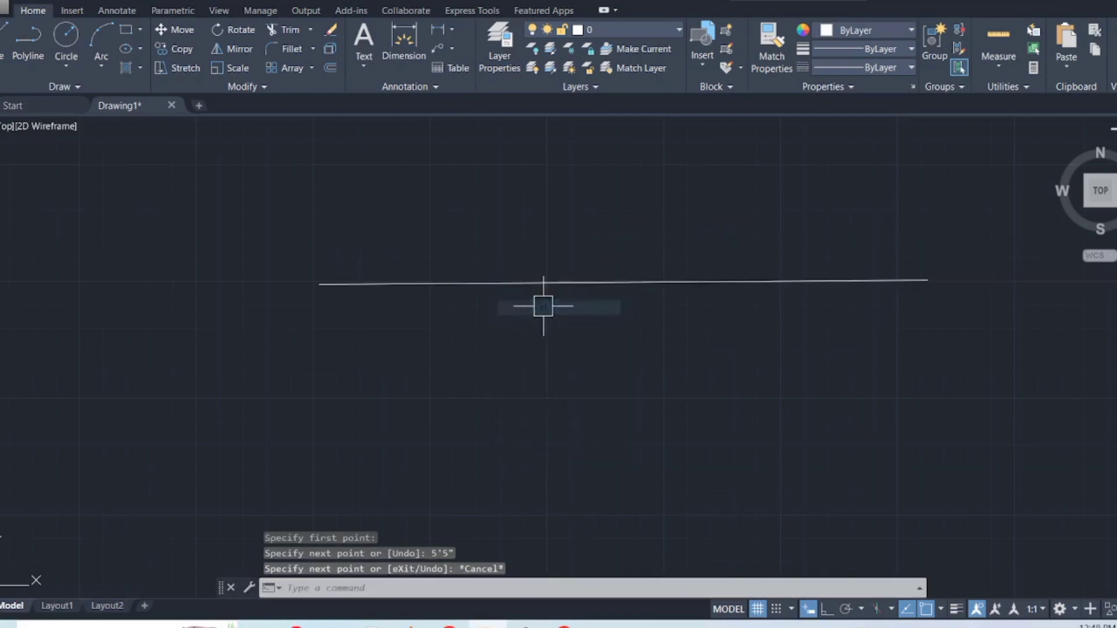
Step: Dimension the line's length, placing the dimension just below the line, and end the dimension command
left_click(403, 41)
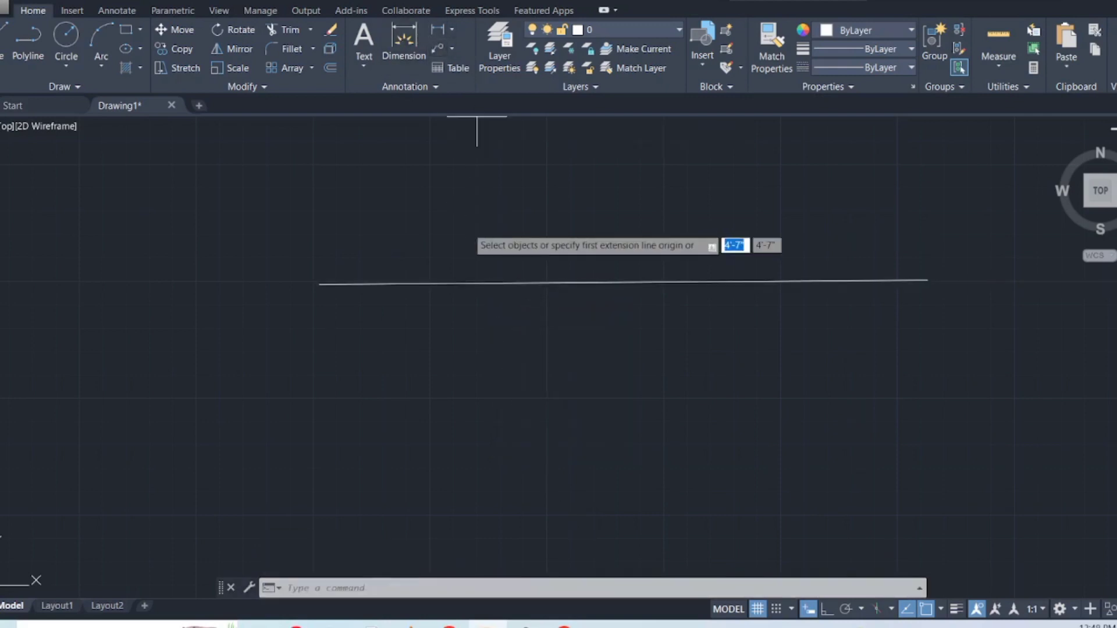
left_click(497, 285)
left_click(499, 318)
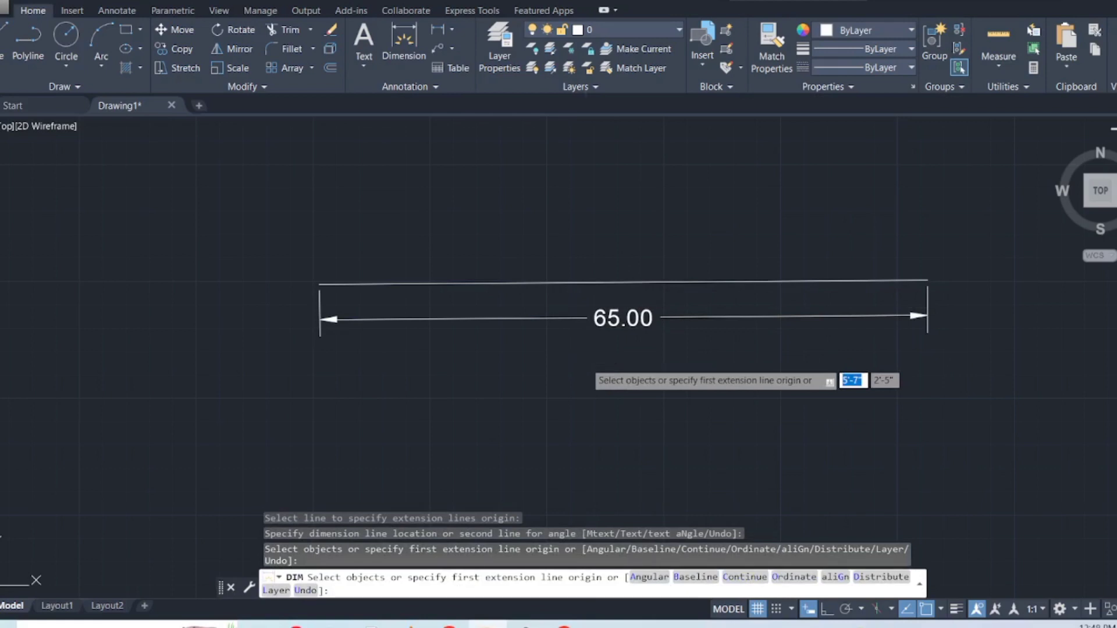
right_click(585, 363)
left_click(572, 374)
key("Escape")
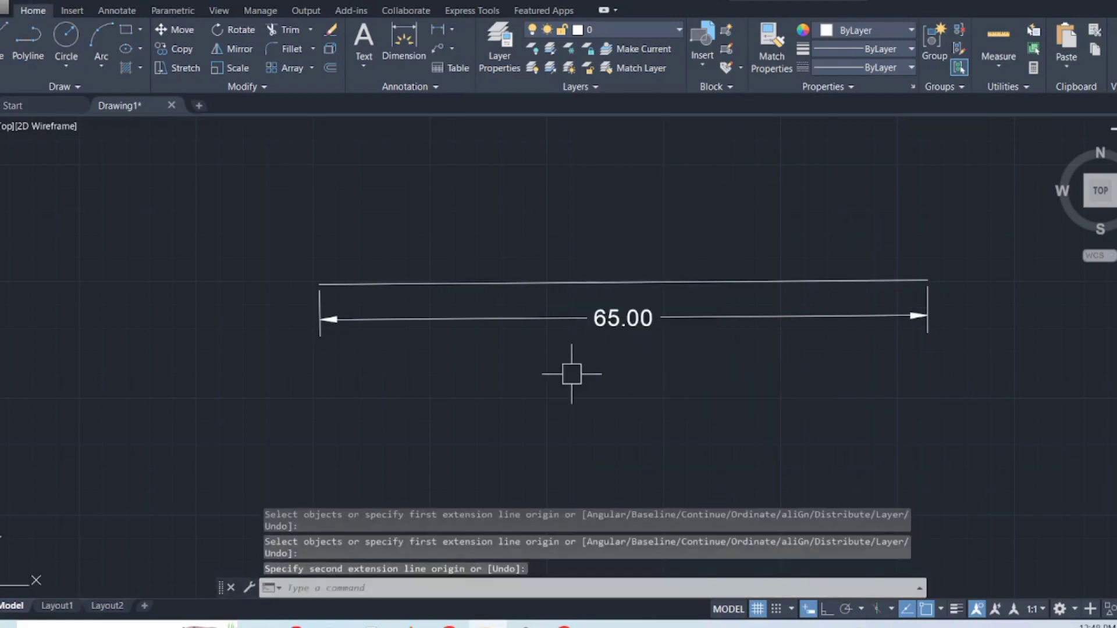
Step: Set the Standard dimension style's linear unit format to Architectural
type("D")
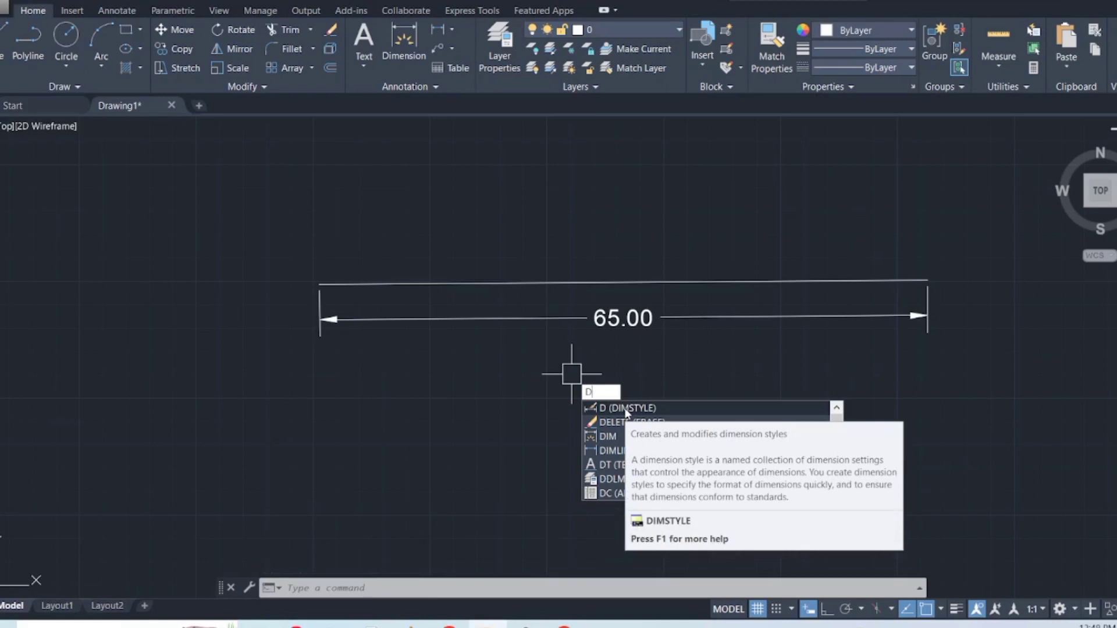
left_click(626, 409)
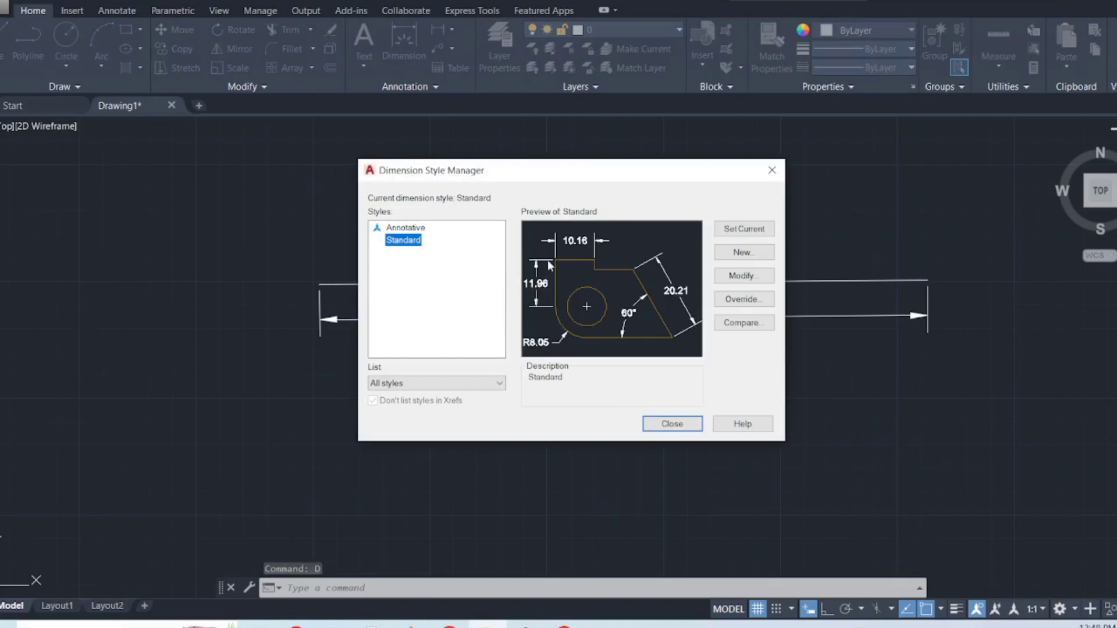
left_click(743, 278)
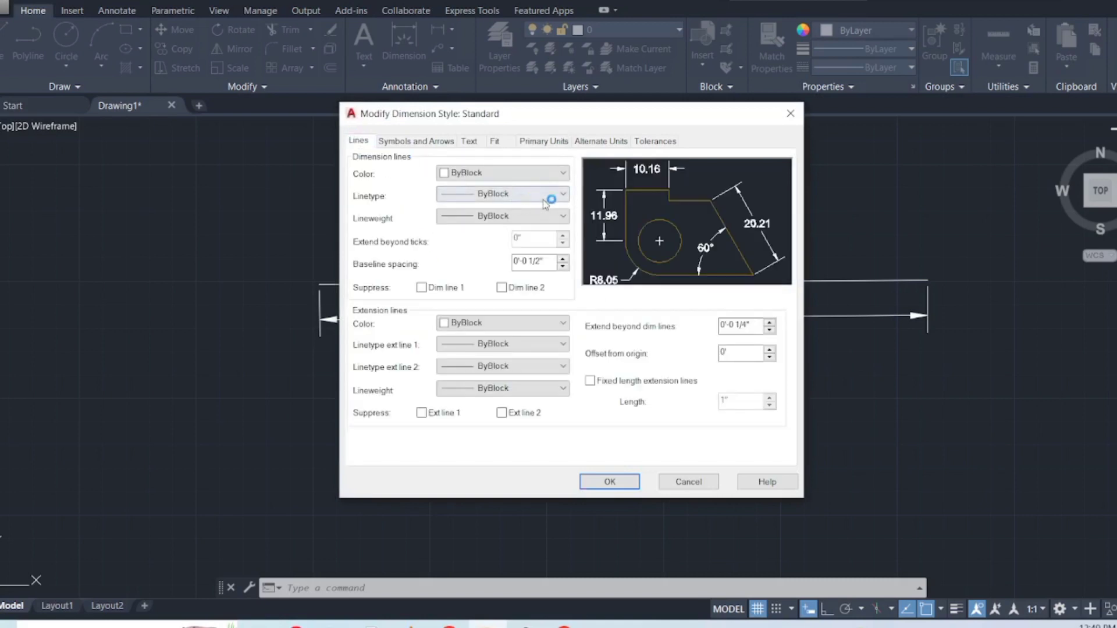
left_click(434, 144)
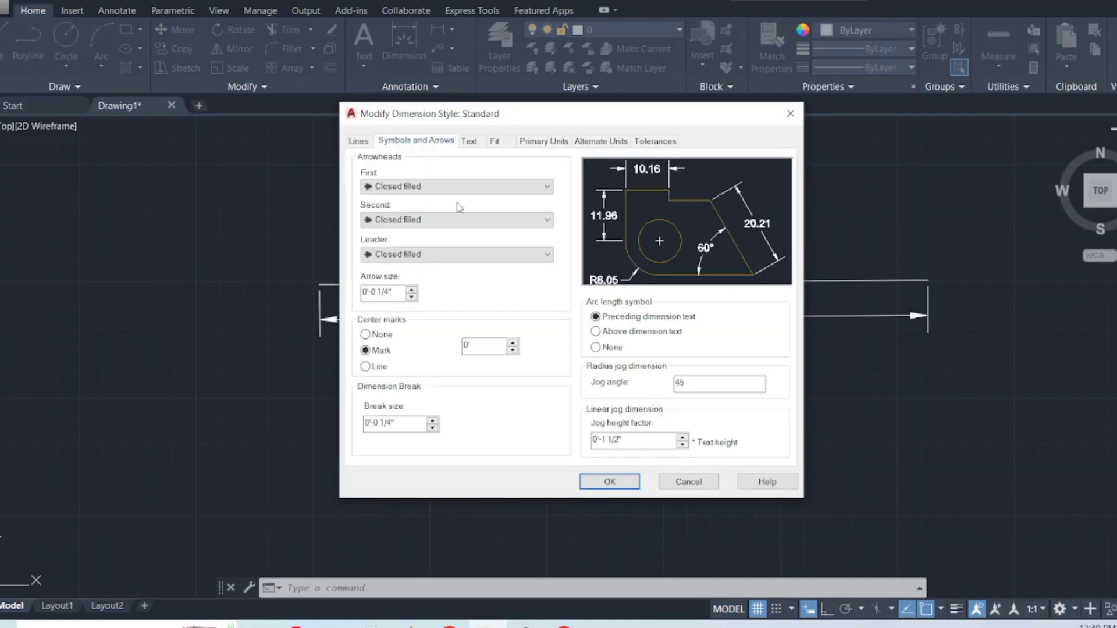
left_click(470, 145)
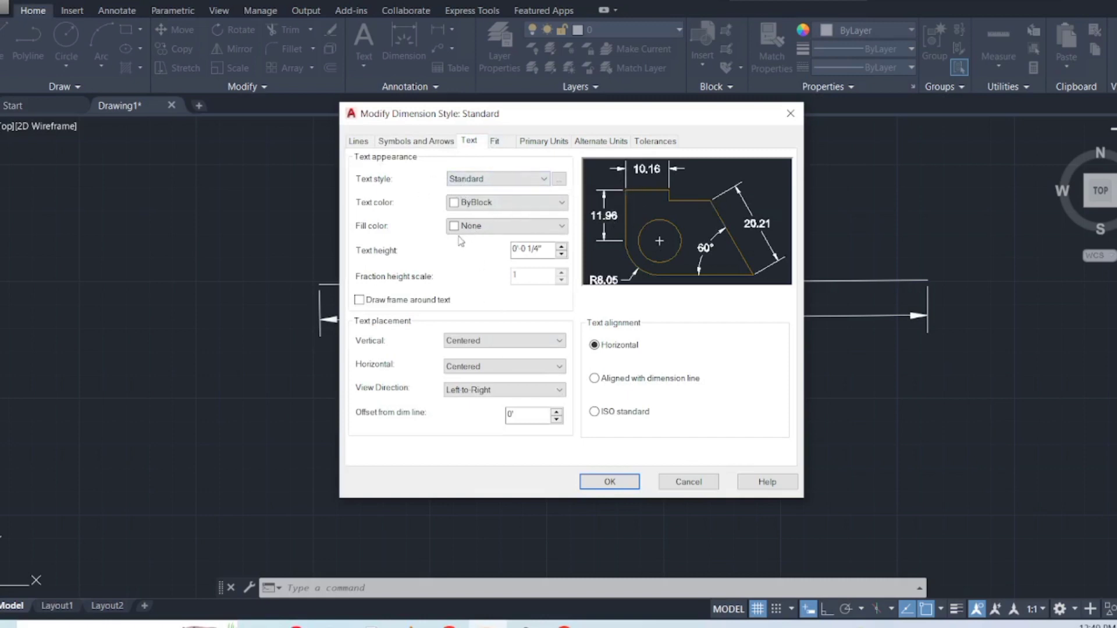
left_click(498, 140)
left_click(528, 146)
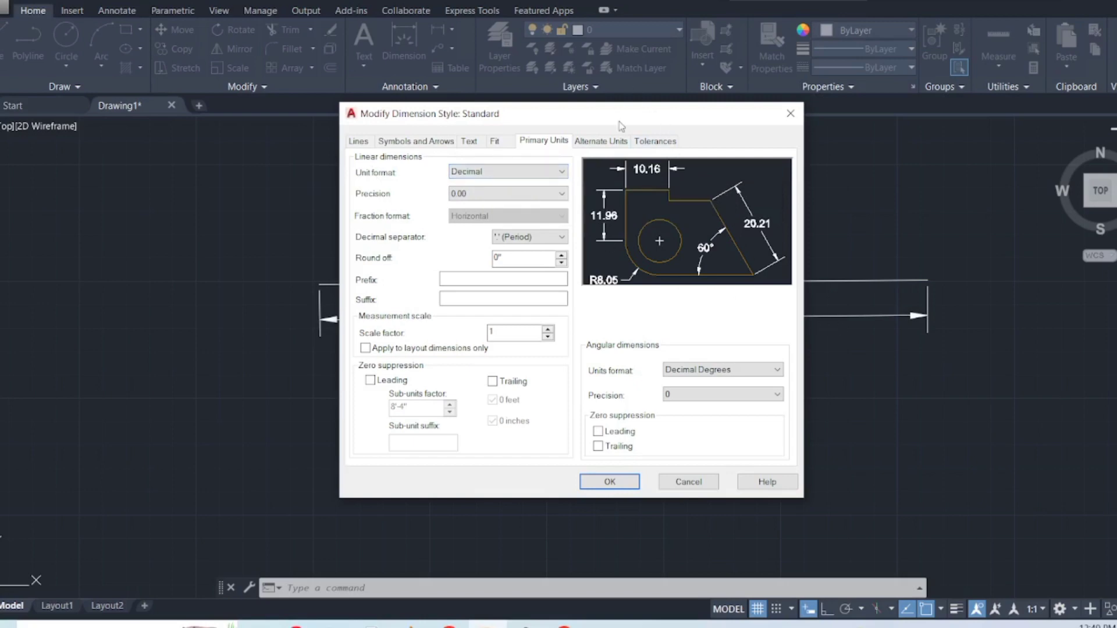
left_click_drag(620, 117, 554, 171)
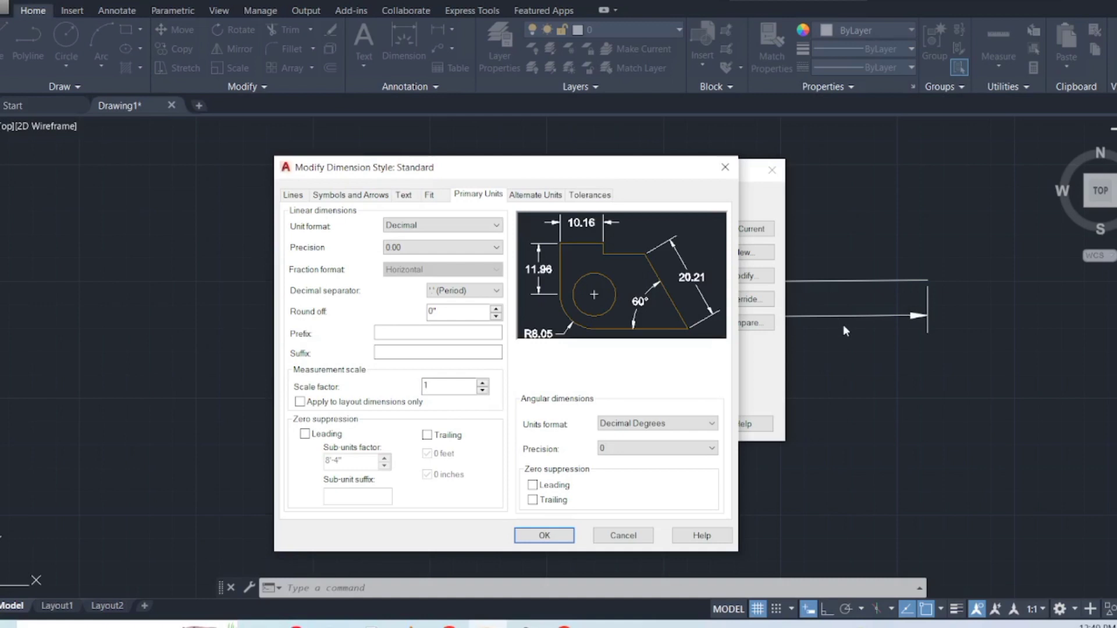
left_click(472, 230)
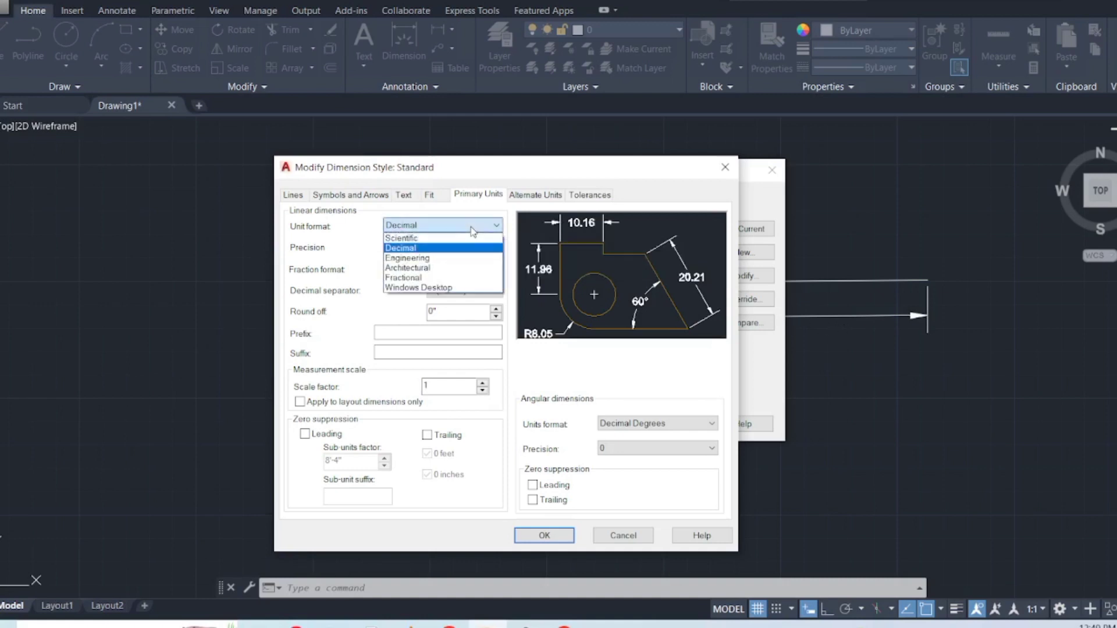
left_click(475, 267)
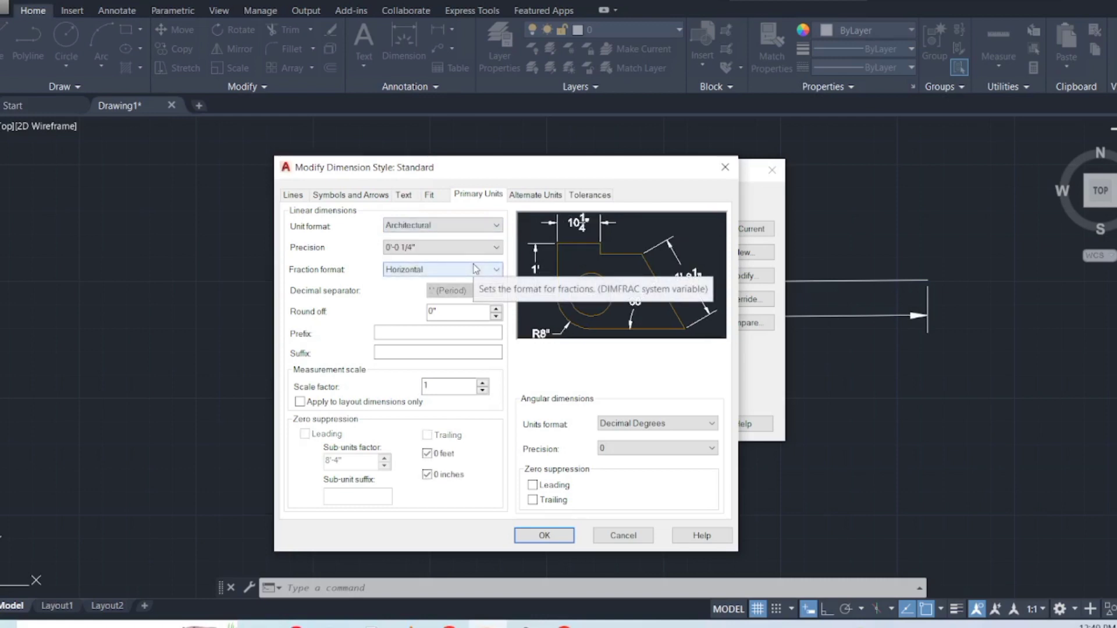
Step: Set the Standard style's linear dimension precision to 0'-0", apply the changes and close the dimension style manager
left_click(471, 248)
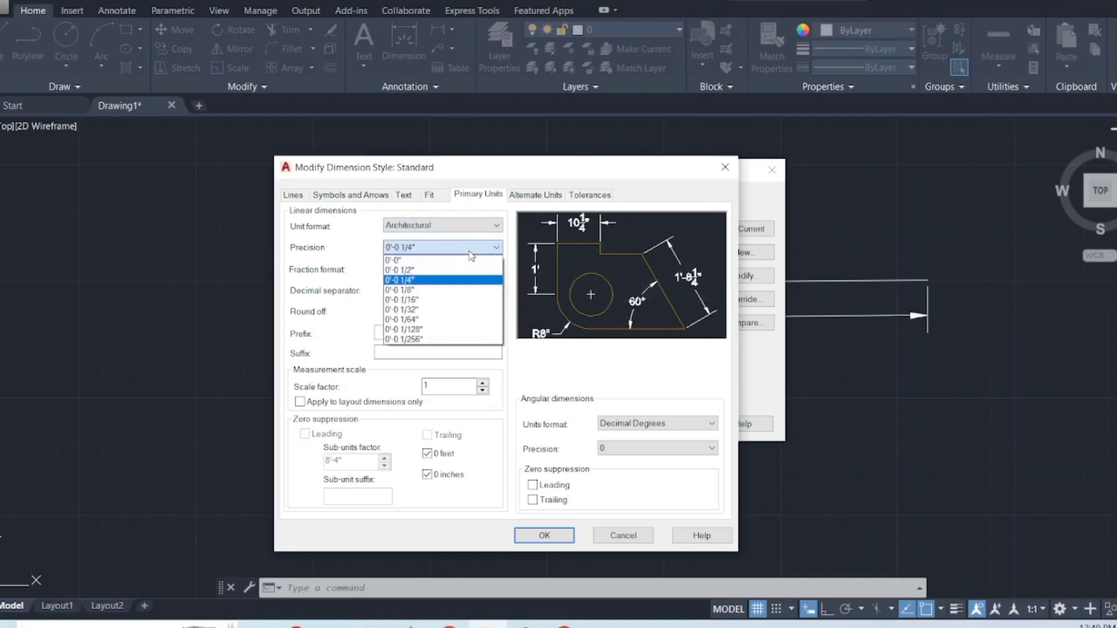
left_click(469, 261)
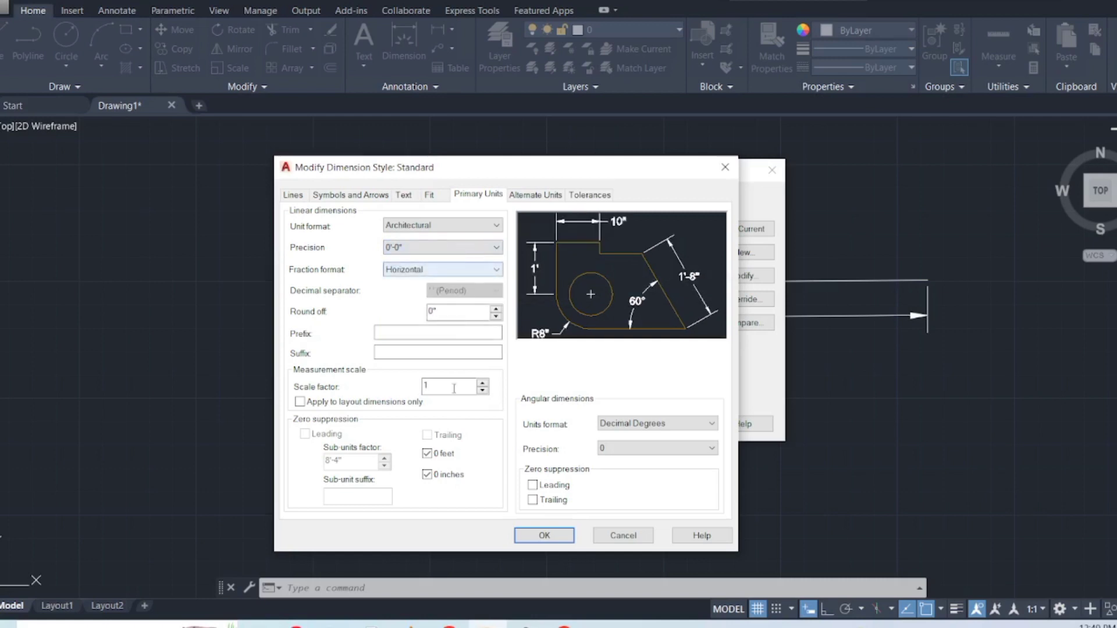
left_click(547, 535)
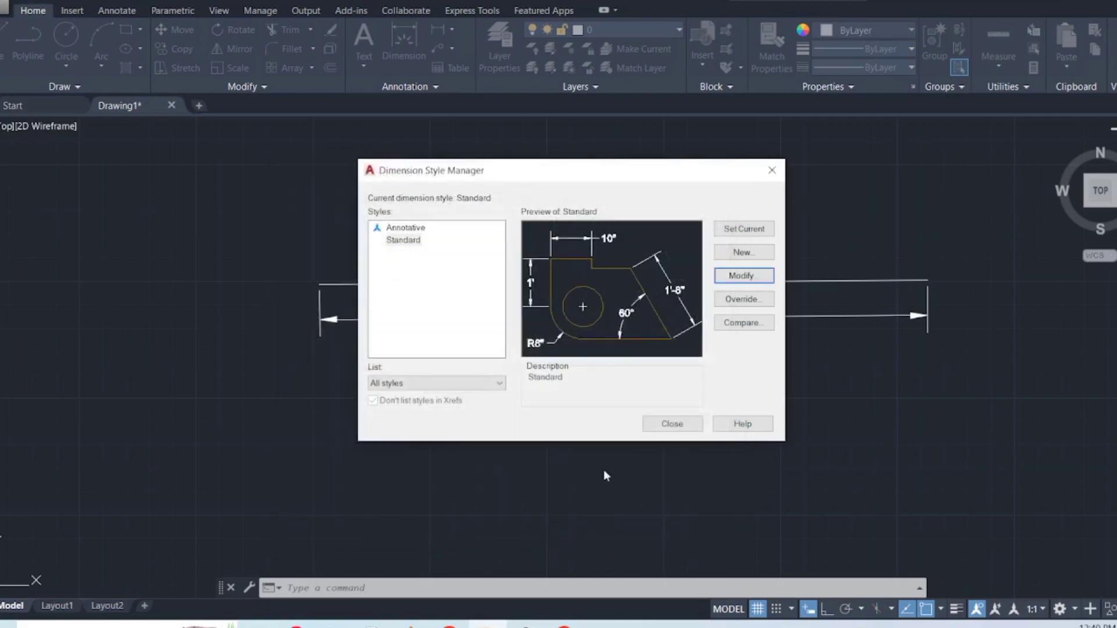
left_click(661, 424)
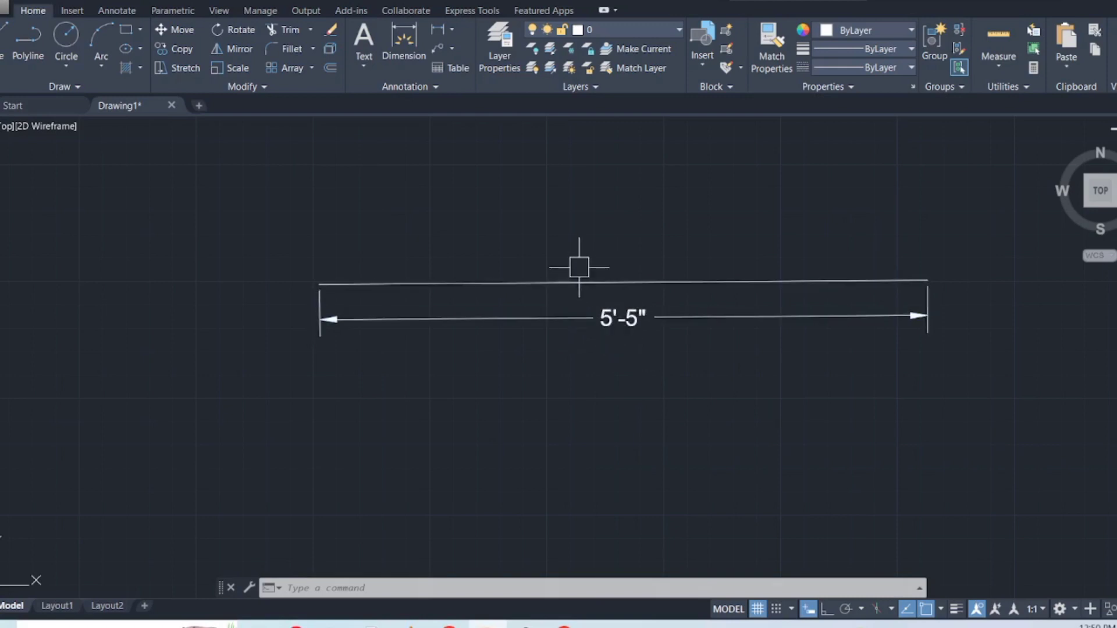
Step: Set the Standard dimension style's overall scale for dimension features to 1 and apply it to the drawing
type("D")
left_click(617, 301)
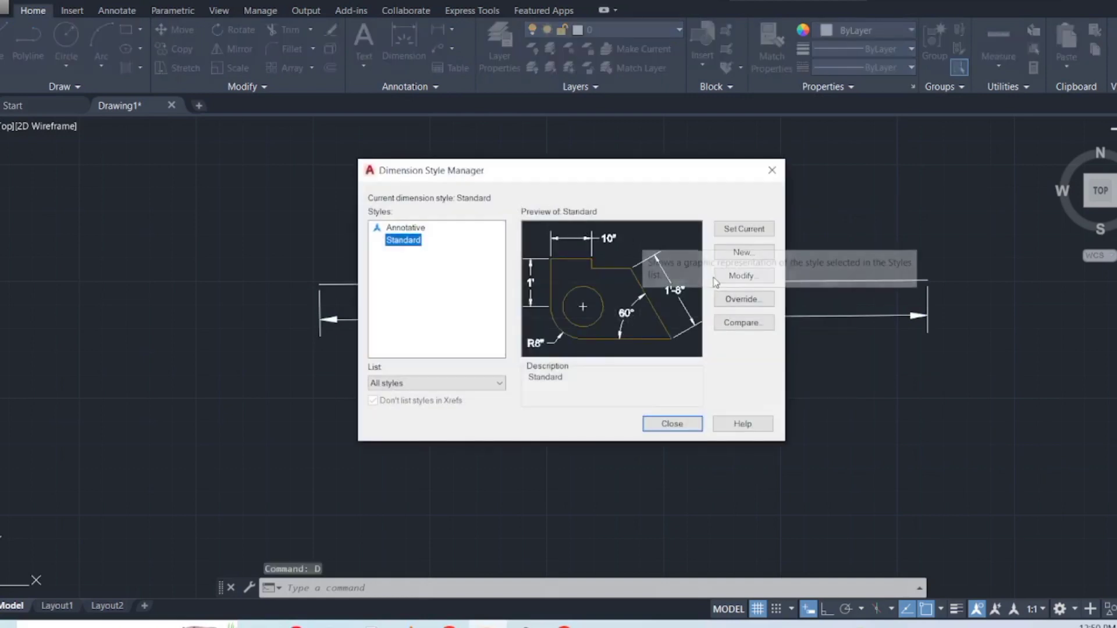
left_click(734, 277)
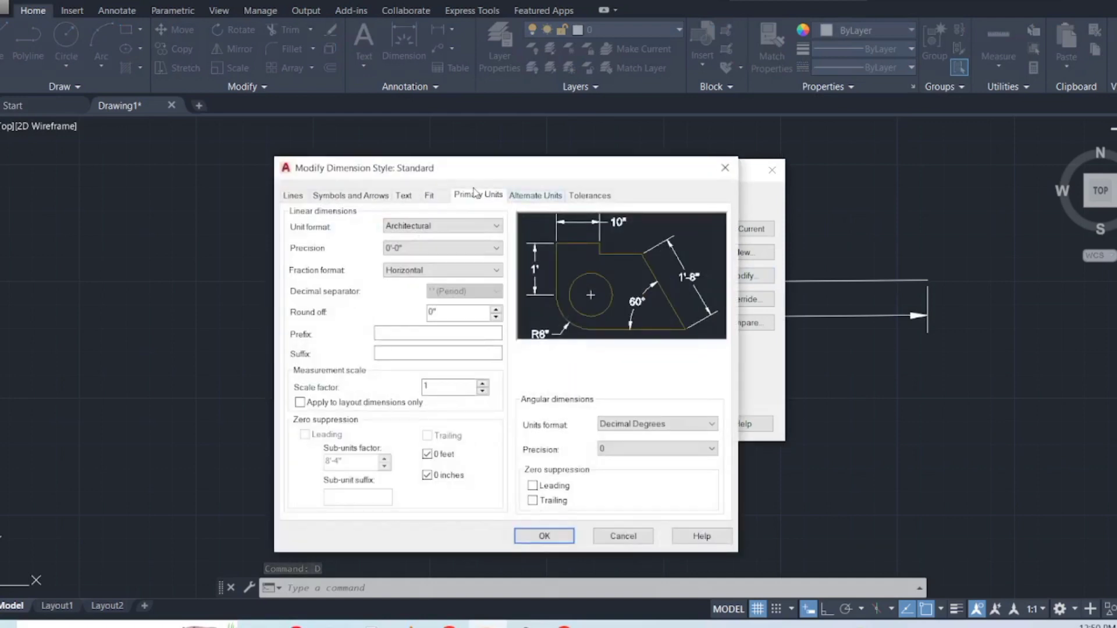
left_click(430, 196)
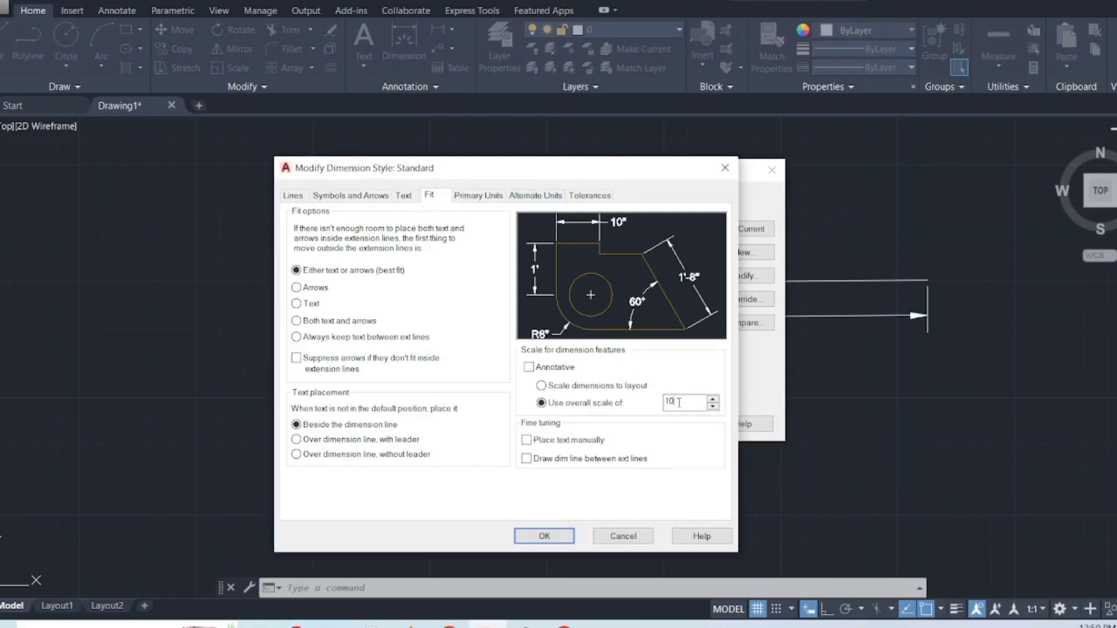
left_click(568, 530)
left_click(647, 428)
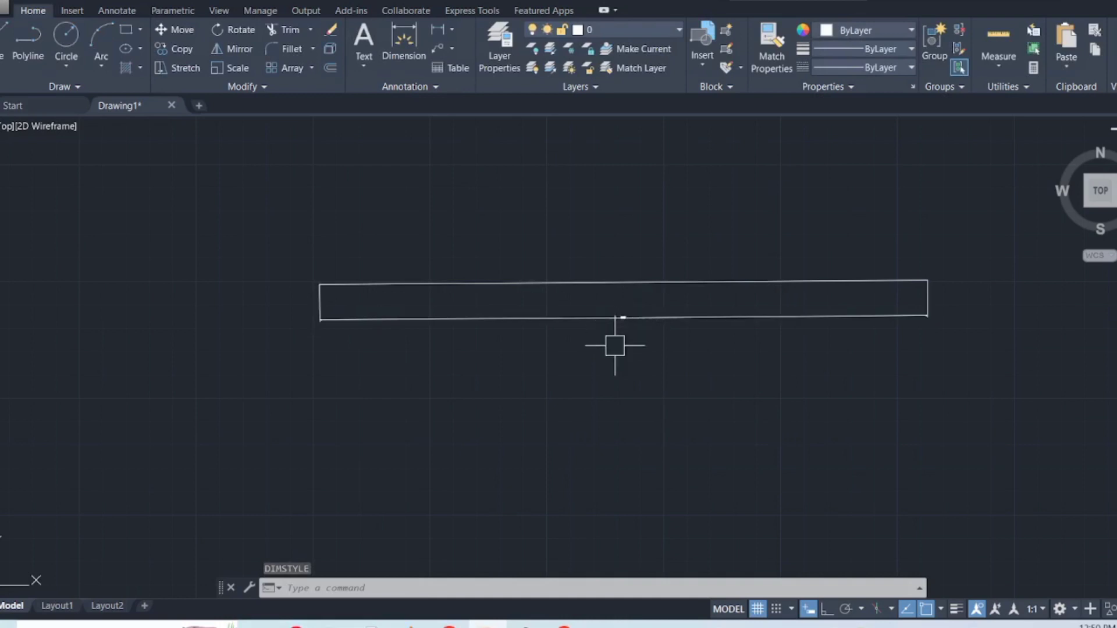
Step: Set the Standard dimension style's overall scale back to 10 and apply it to the drawing
type("D")
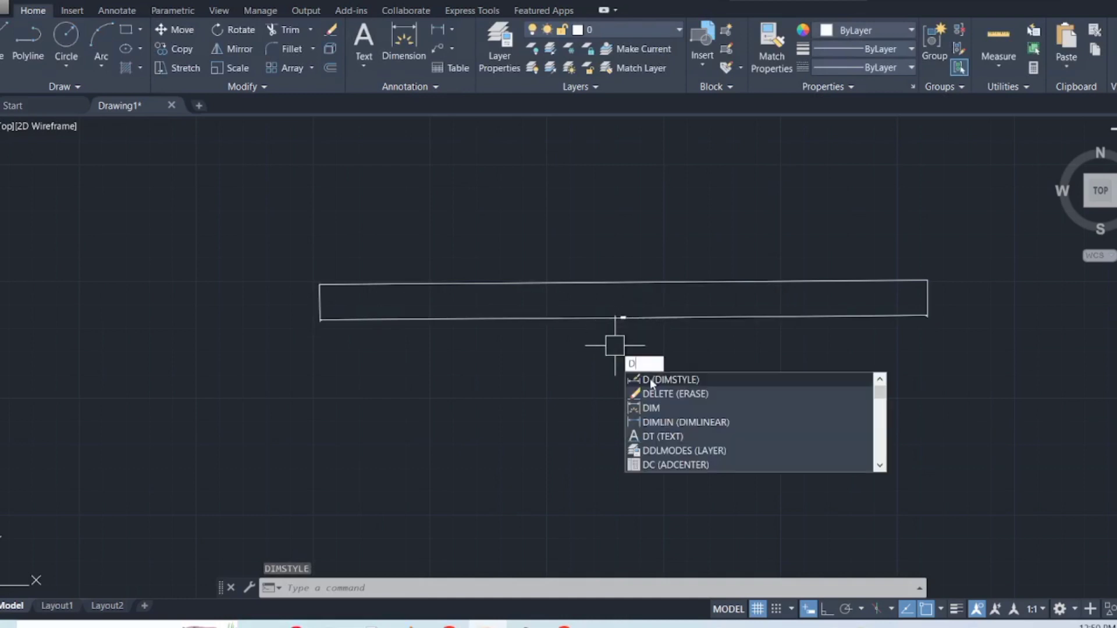
left_click(651, 379)
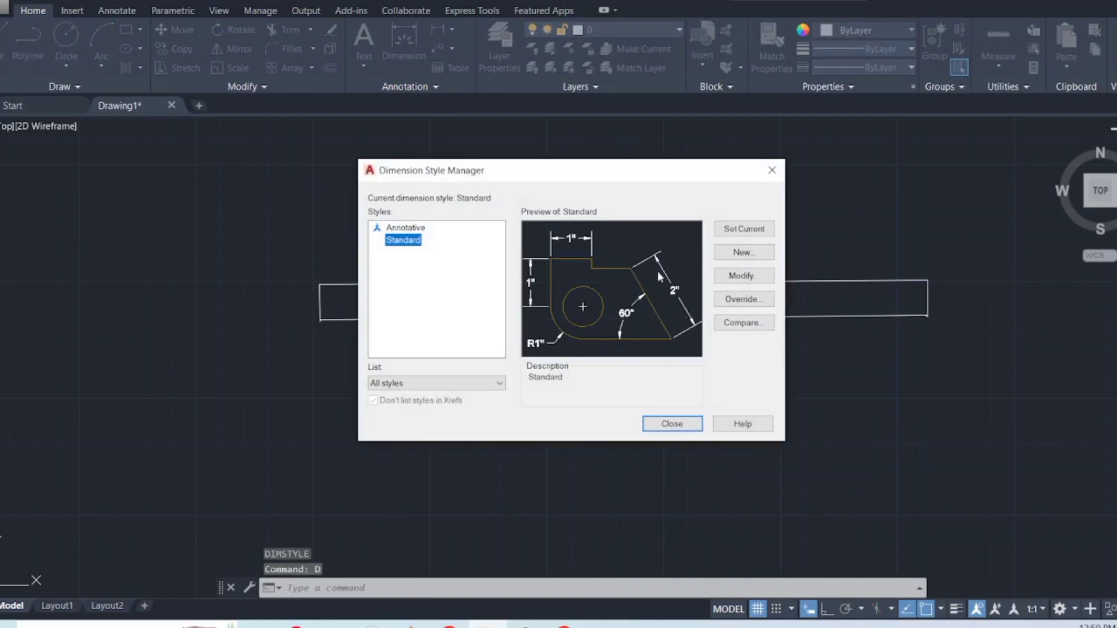
left_click(762, 284)
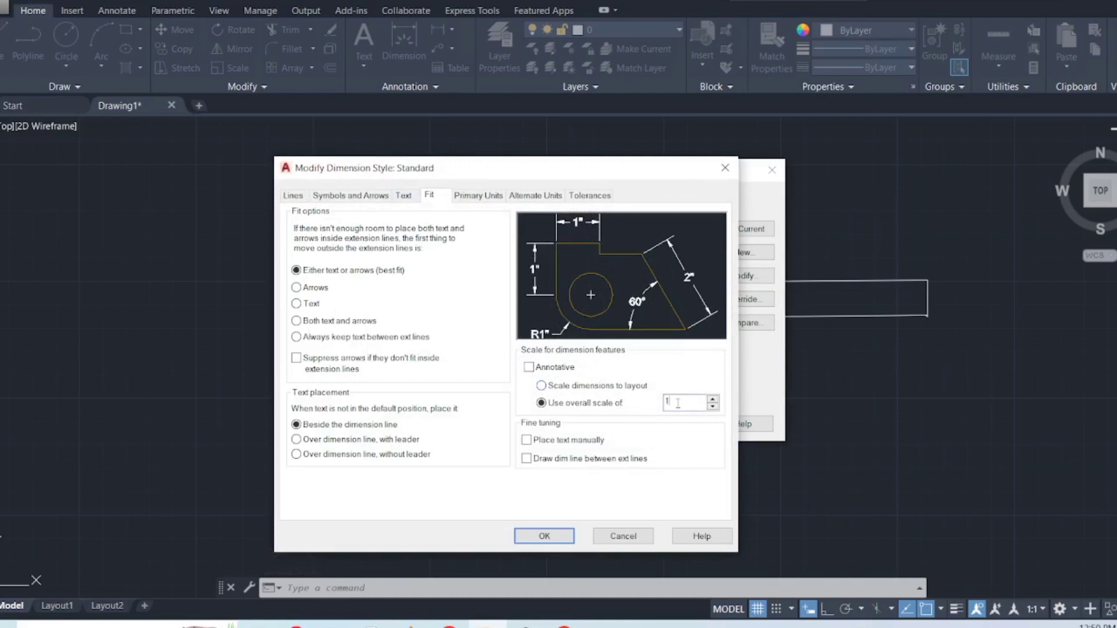
left_click(570, 535)
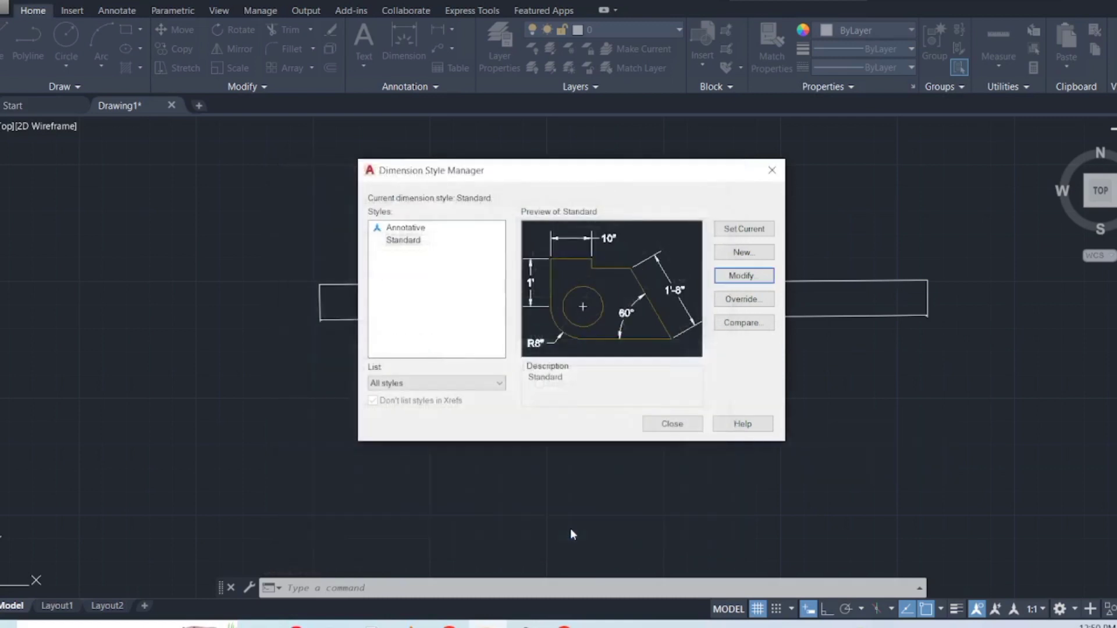
left_click(674, 424)
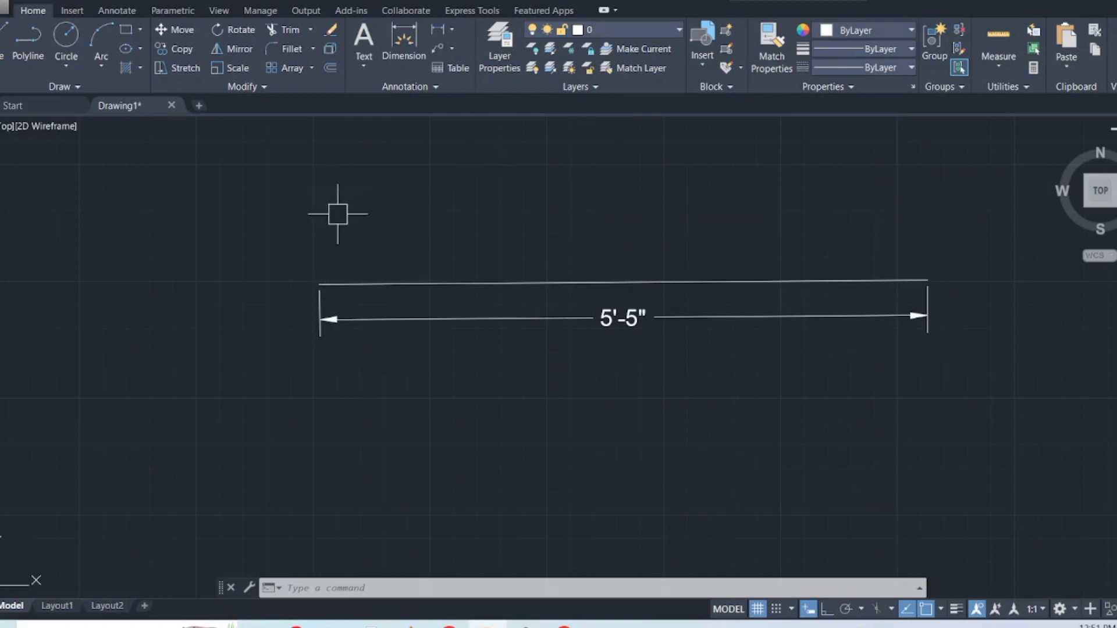
Step: Erase the test line together with its dimension
left_click(279, 222)
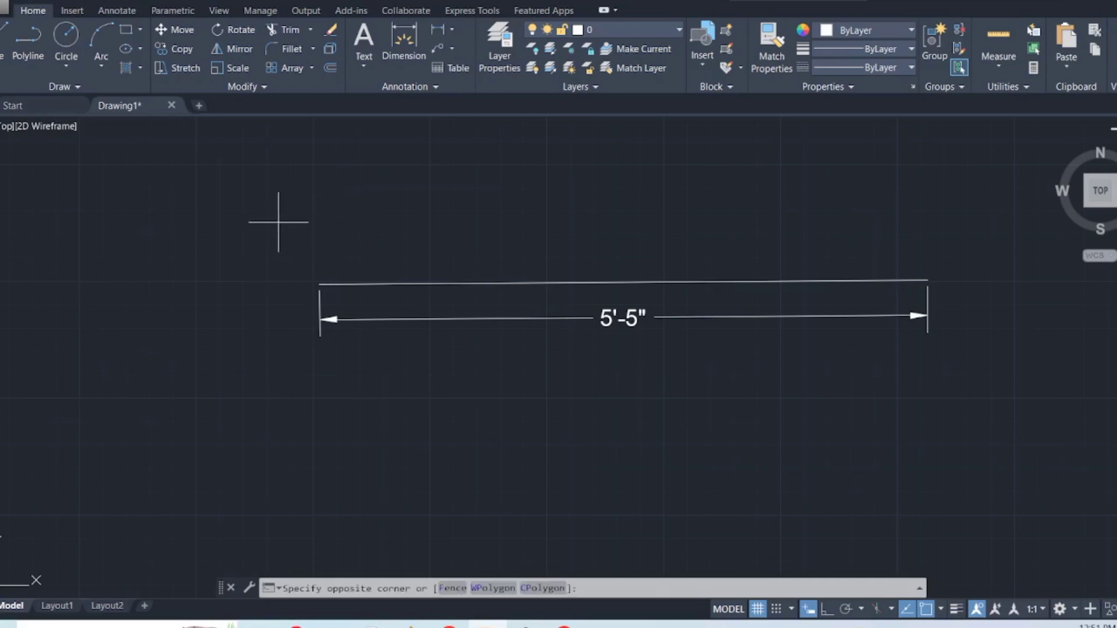
left_click(937, 491)
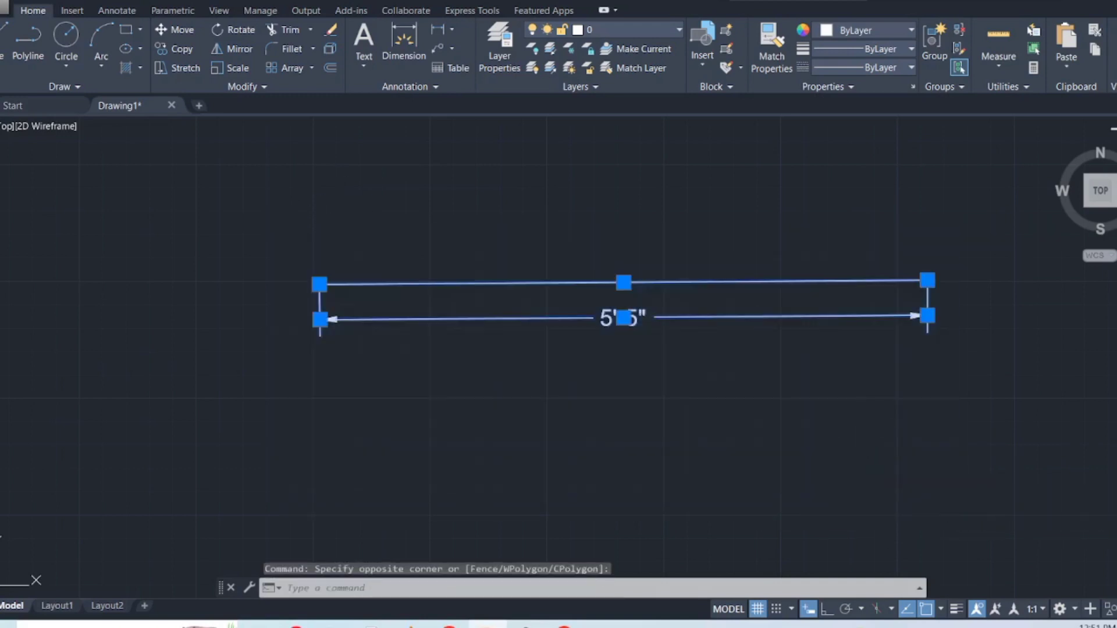
right_click(859, 441)
left_click(923, 191)
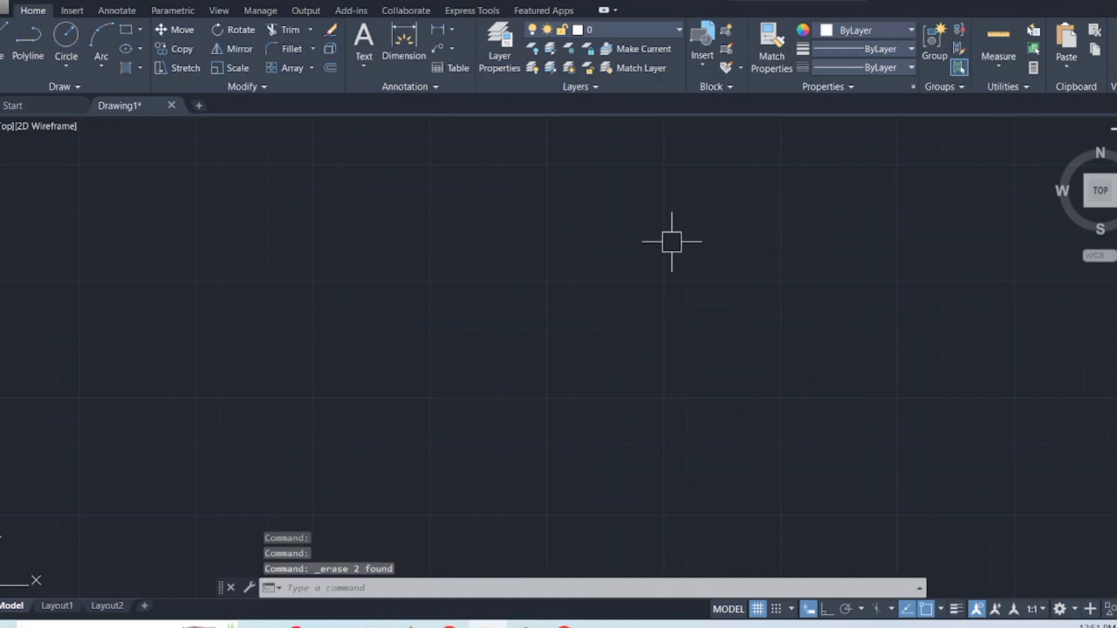
Step: Set the drawing's length type to Decimal with a precision of 0
type("U")
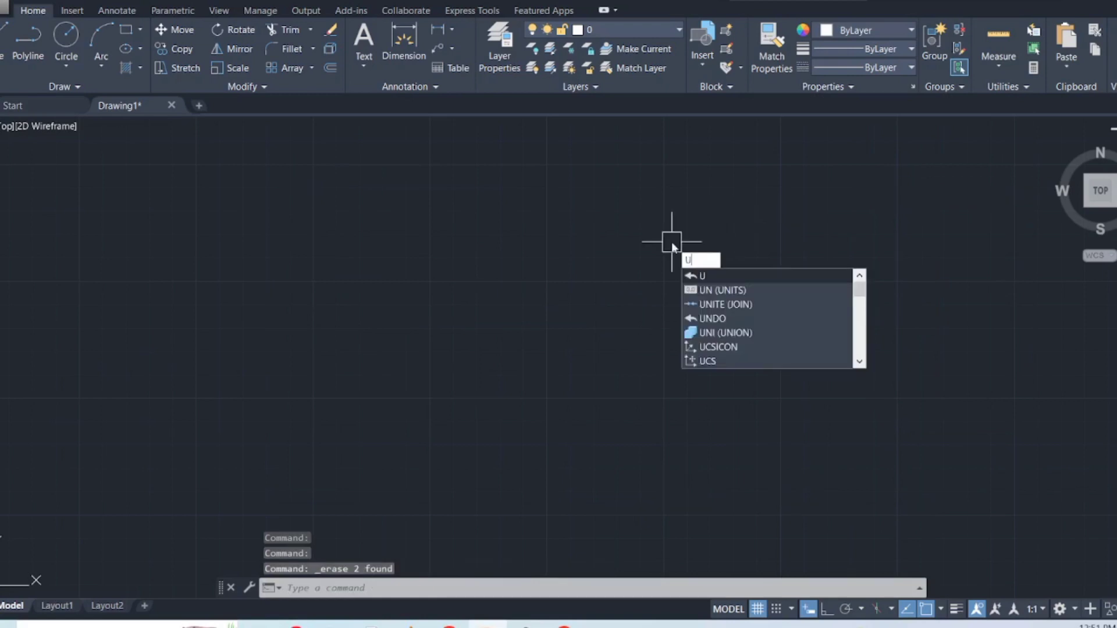
type("N")
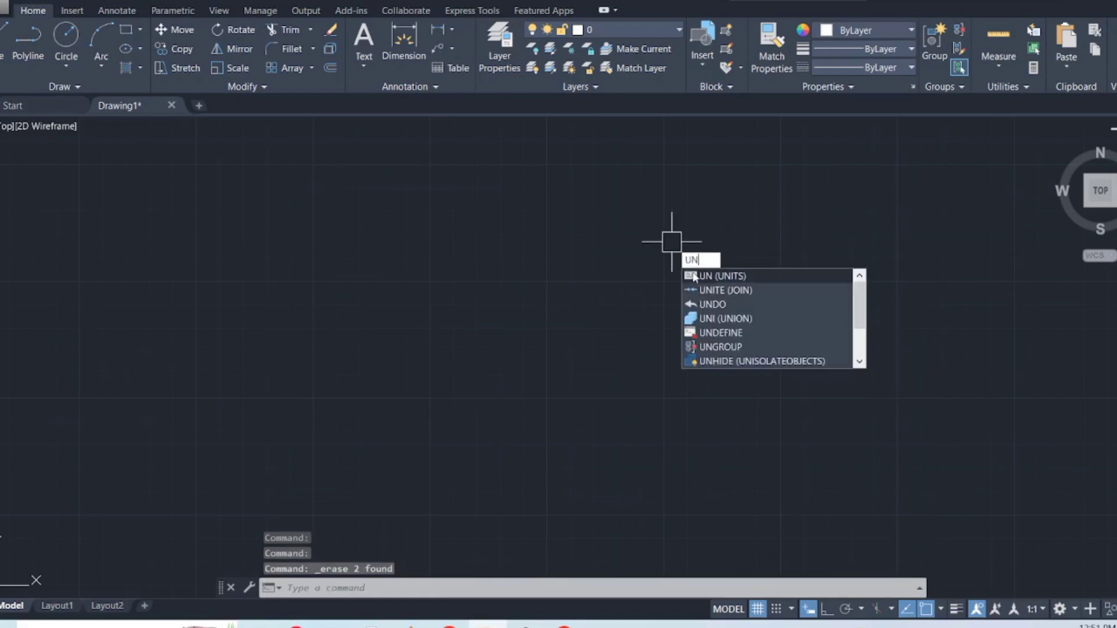
left_click(693, 277)
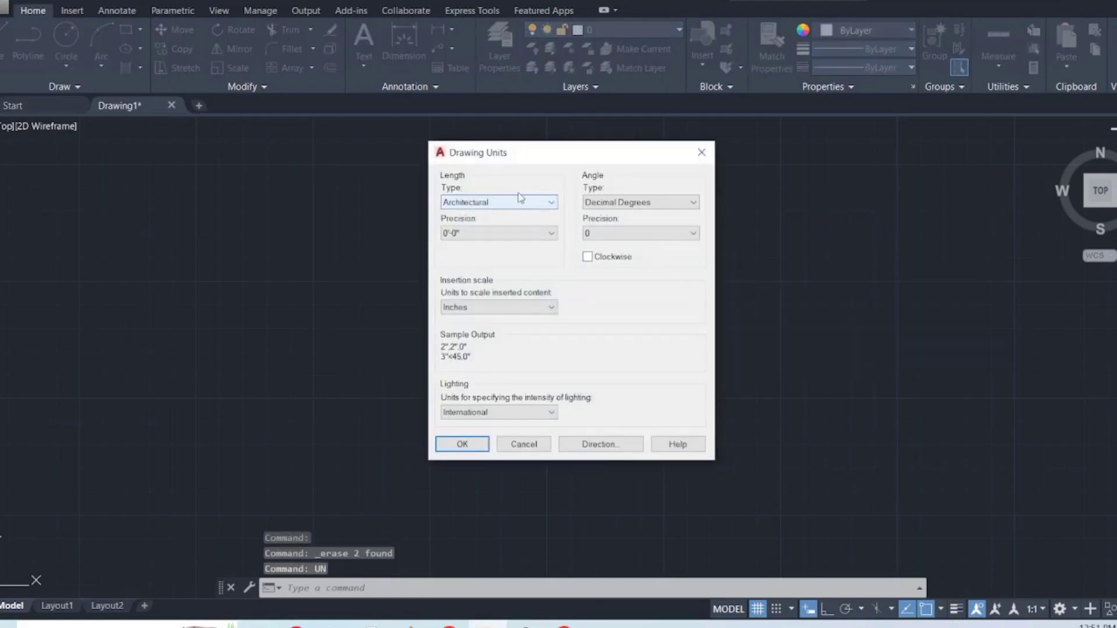
left_click(517, 203)
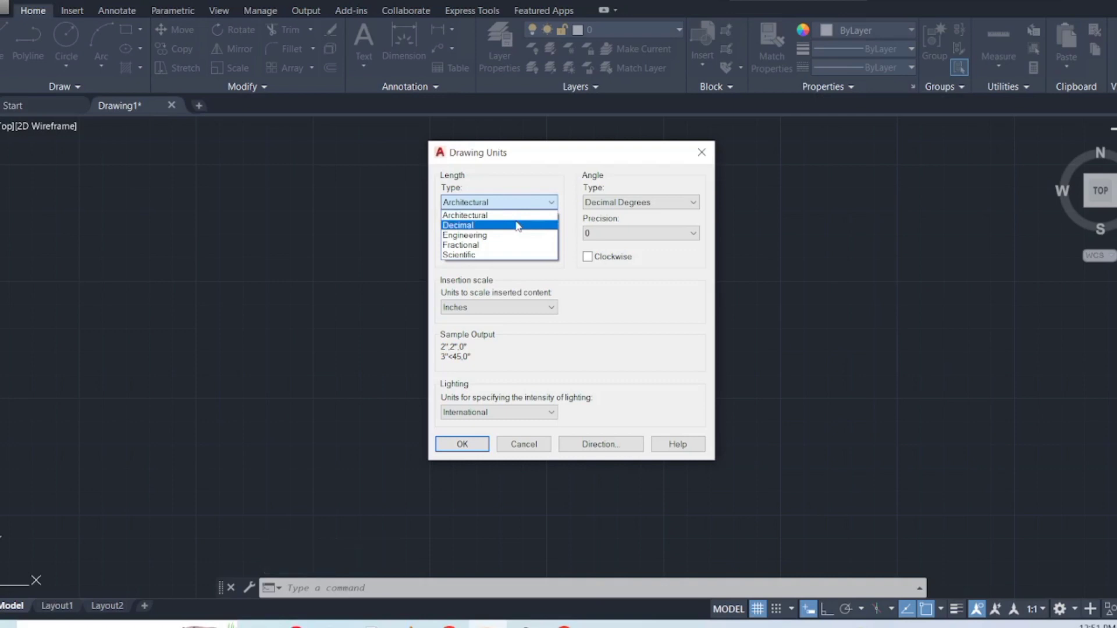
left_click(517, 226)
left_click(519, 233)
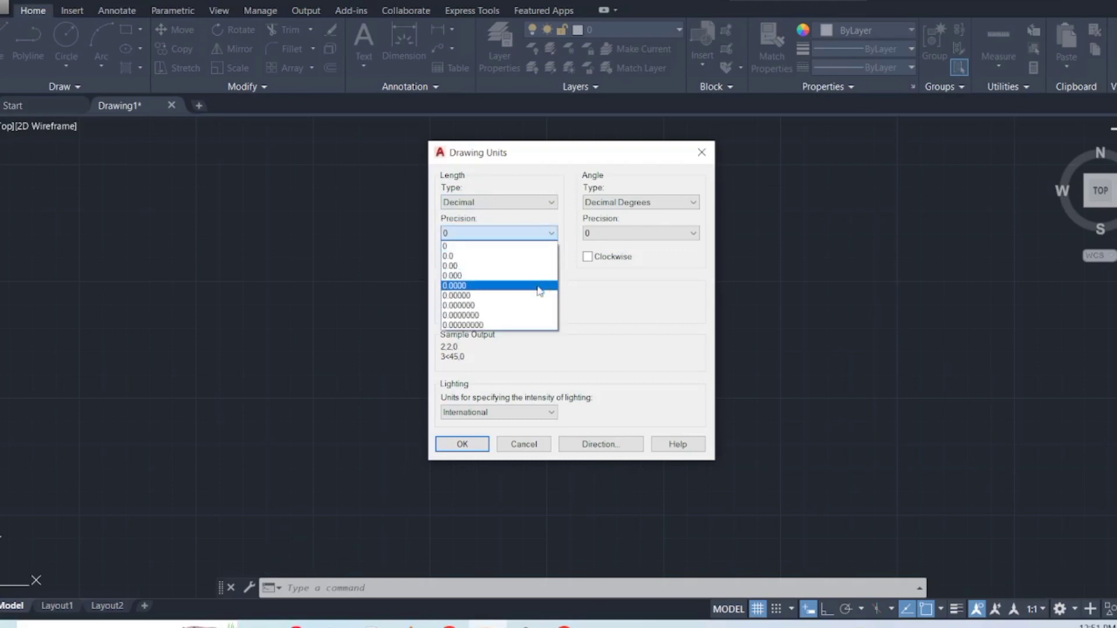
left_click(526, 247)
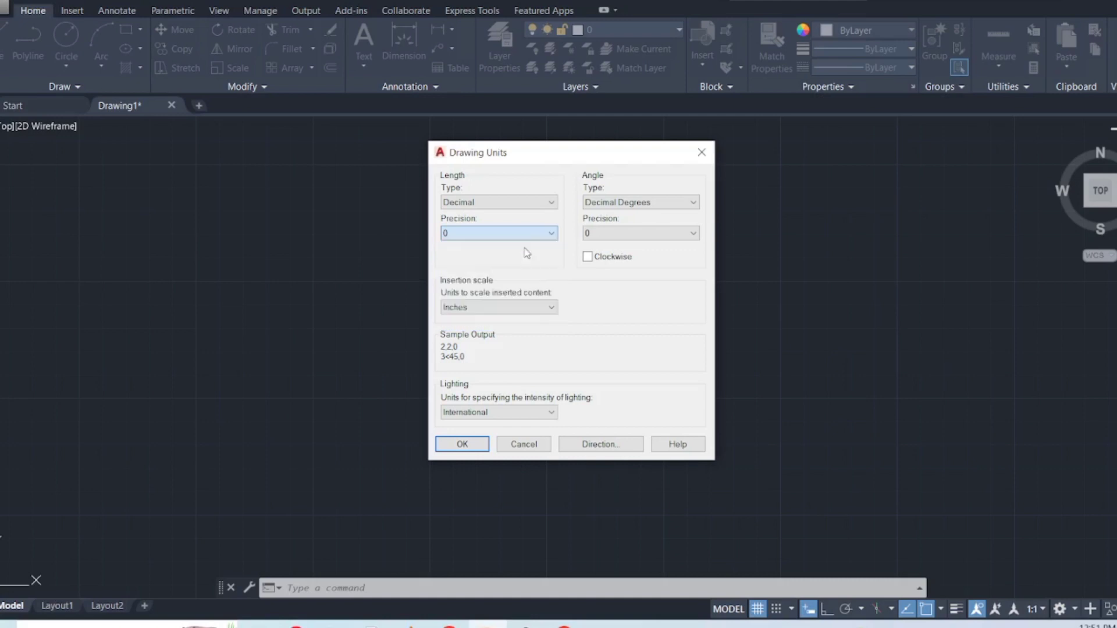
Step: Set the insertion scale to Millimeters and apply the drawing units
left_click(521, 306)
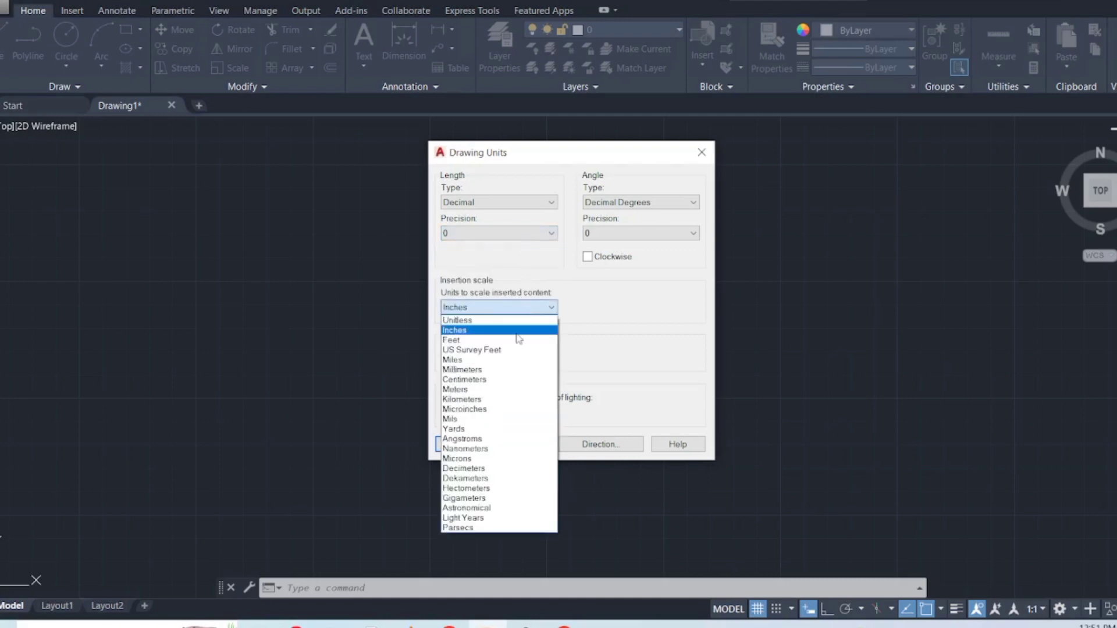
left_click(515, 370)
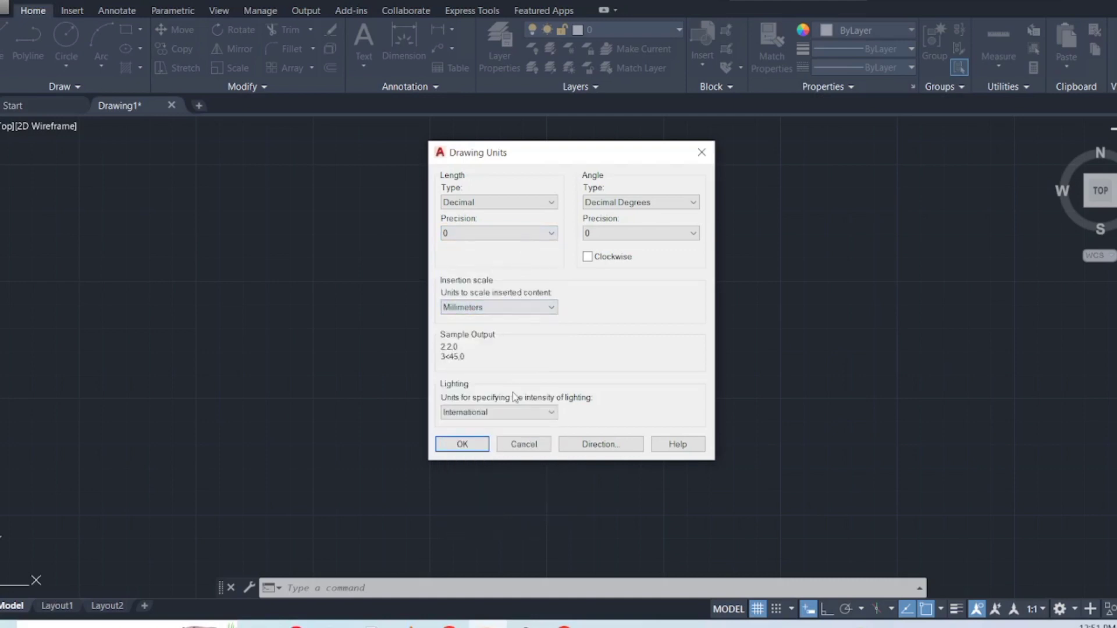
left_click(450, 444)
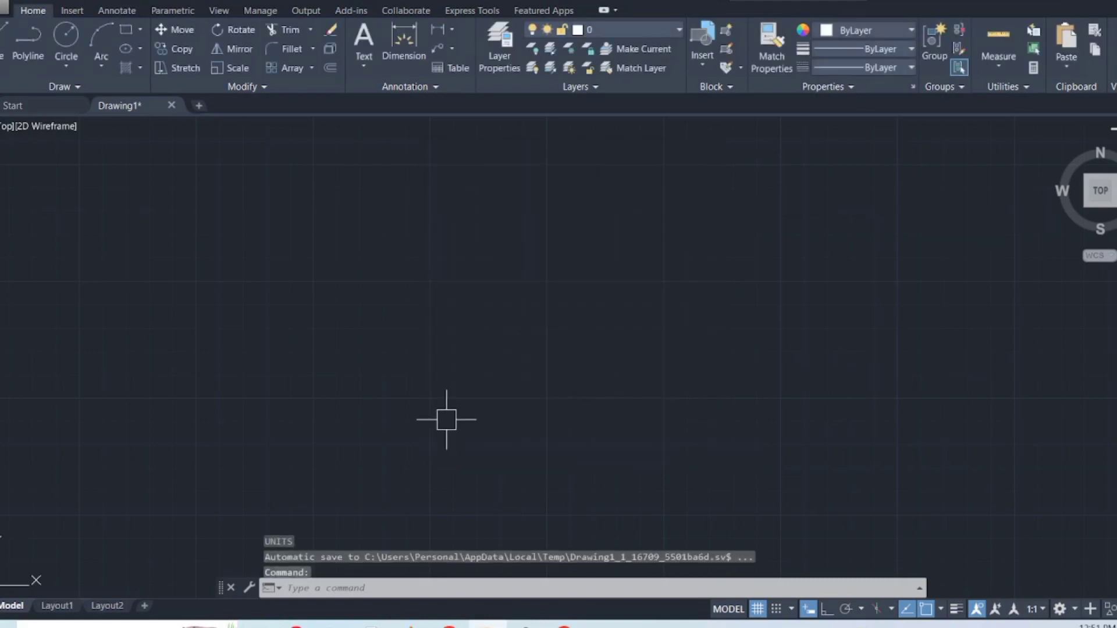
Step: Set the Standard dimension style's primary unit format to Decimal with precision 0 and apply the change
type("D")
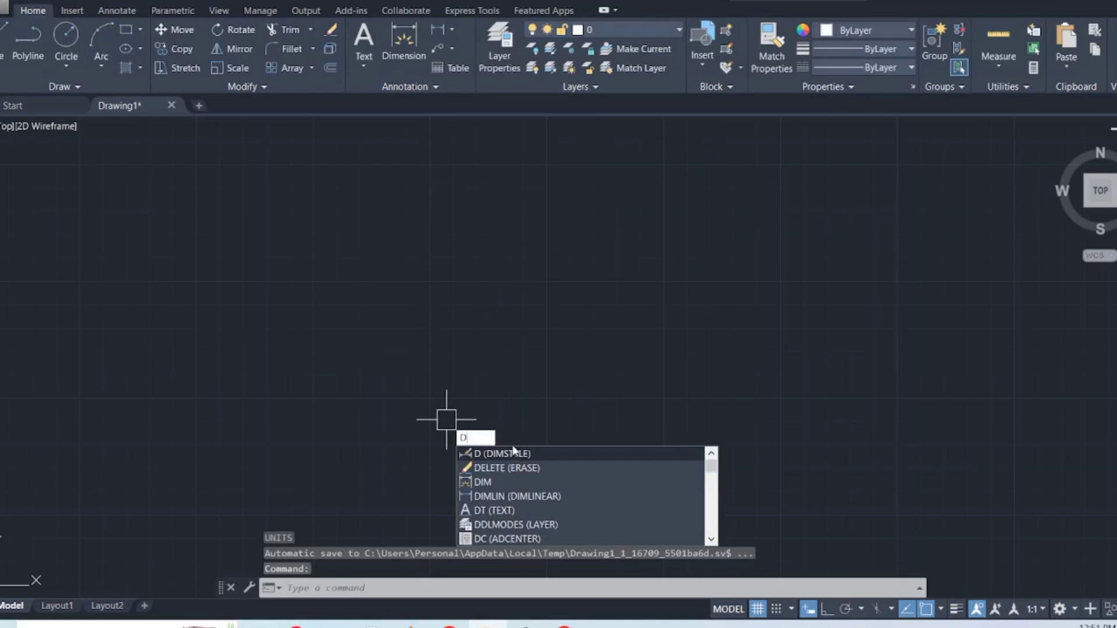
left_click(502, 453)
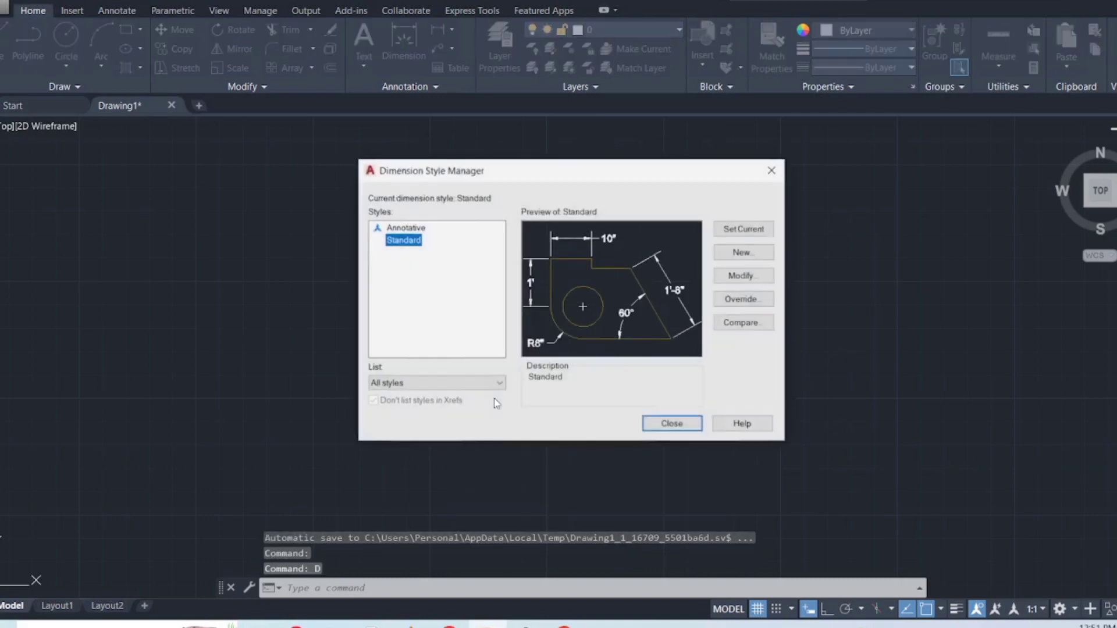
left_click(764, 276)
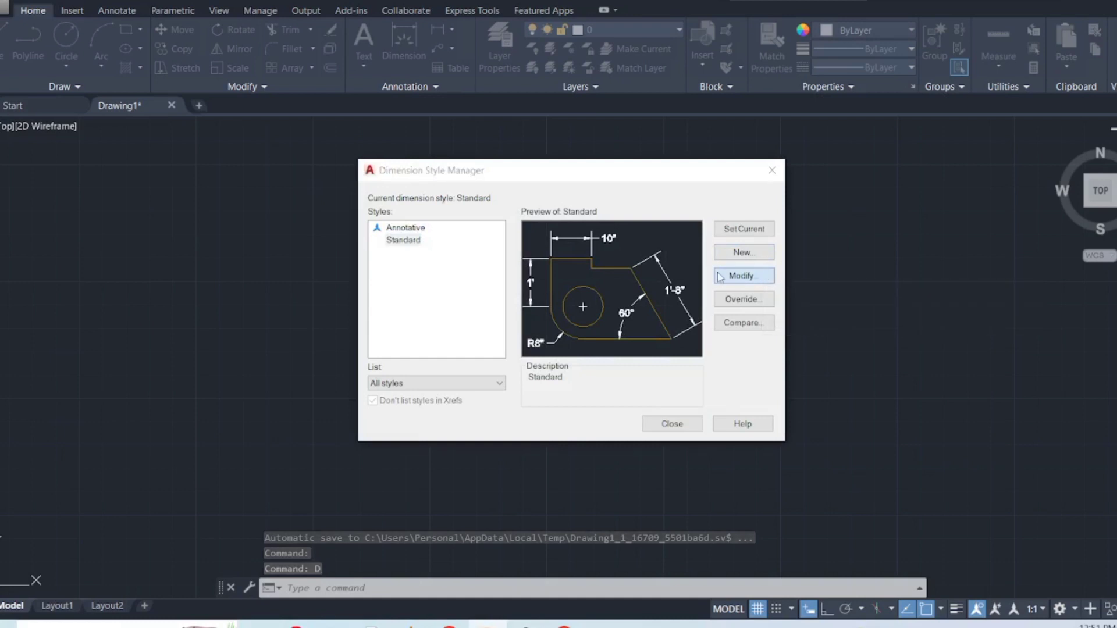
left_click(466, 197)
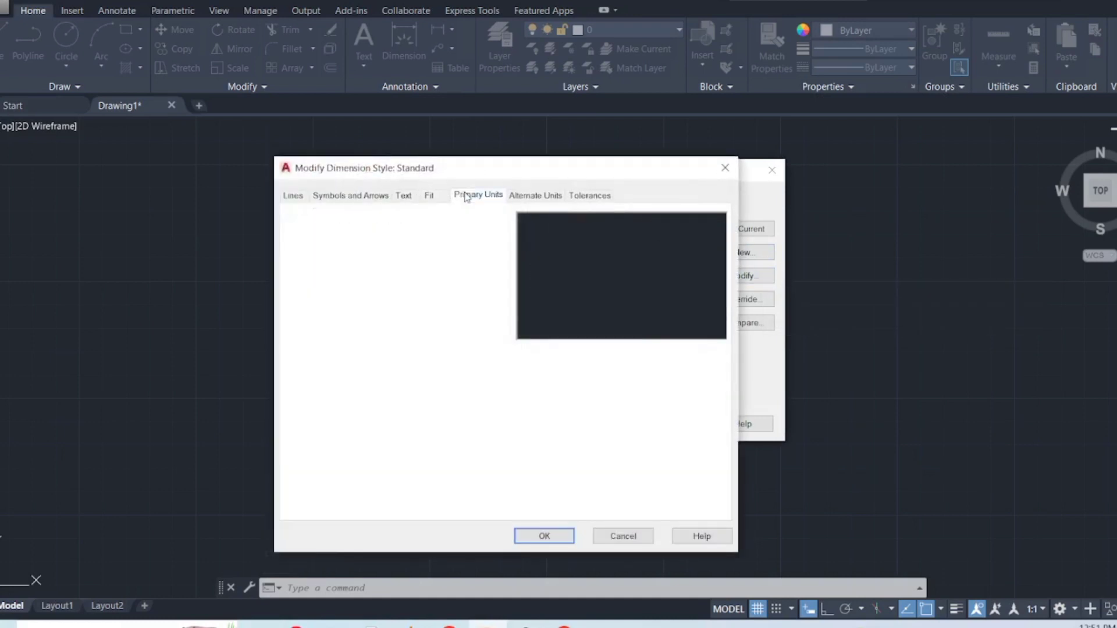
left_click(439, 227)
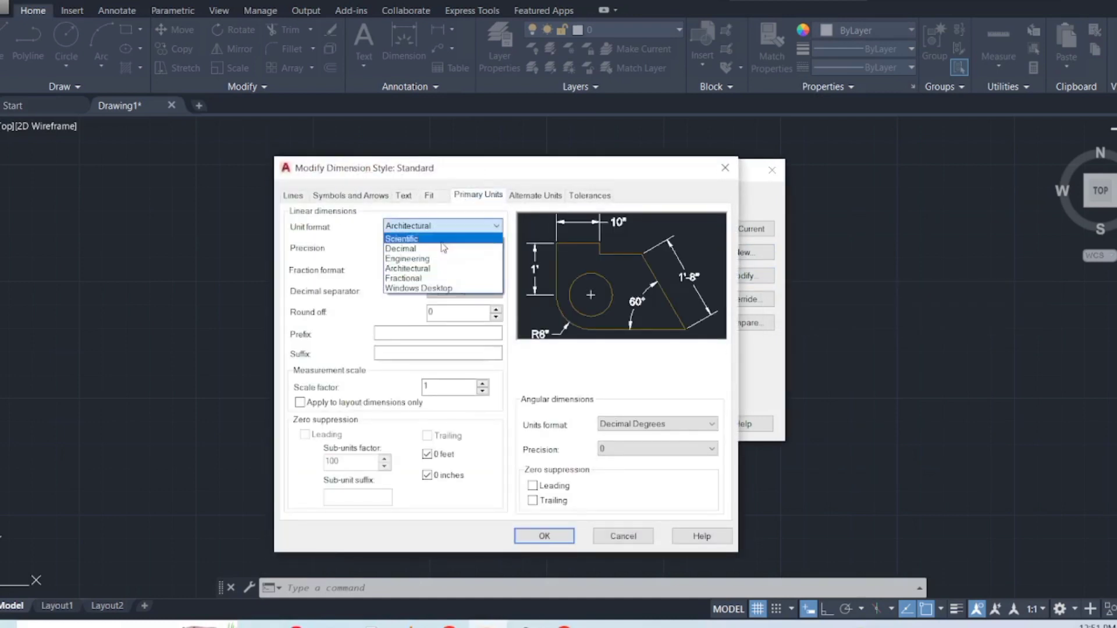
left_click(445, 256)
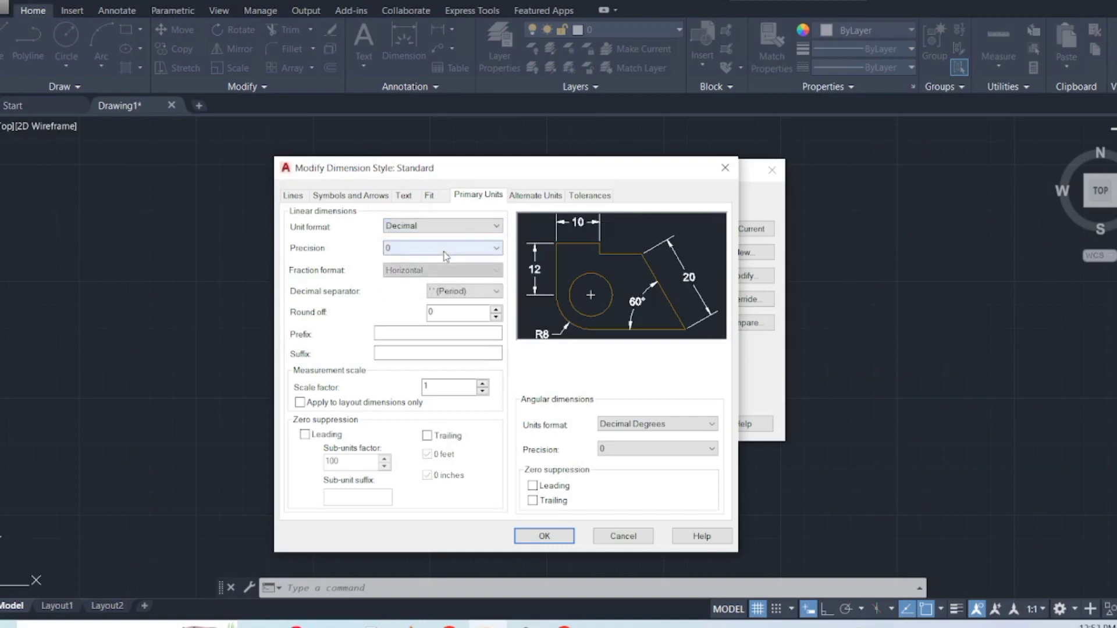
left_click(545, 537)
left_click(665, 424)
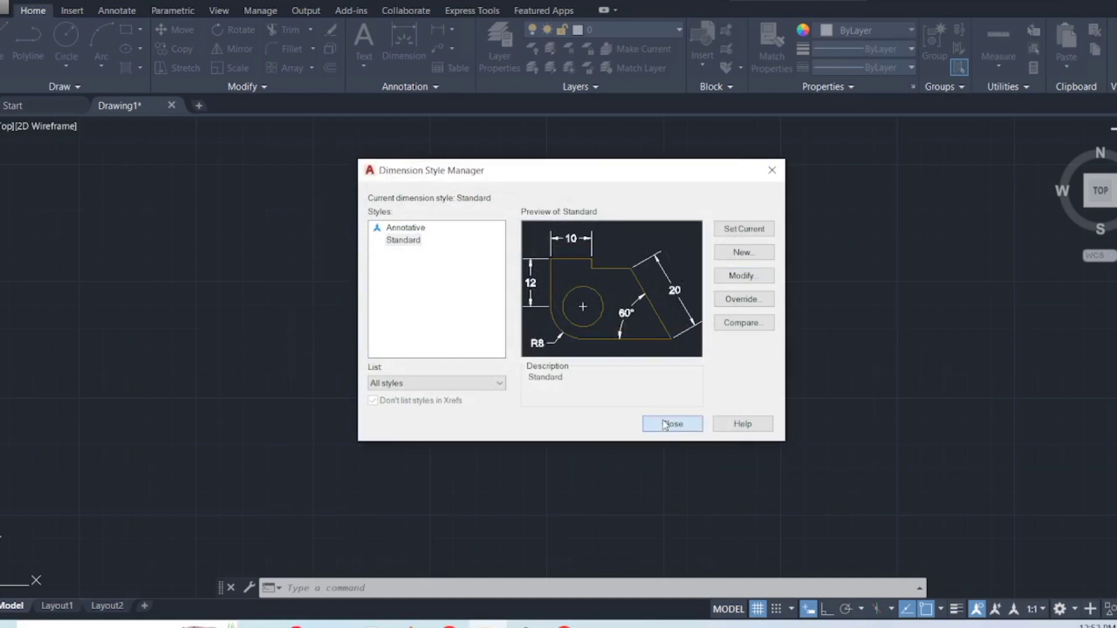
Step: Draw a horizontal test line about 24 mm long in the empty drawing area
left_click(2, 51)
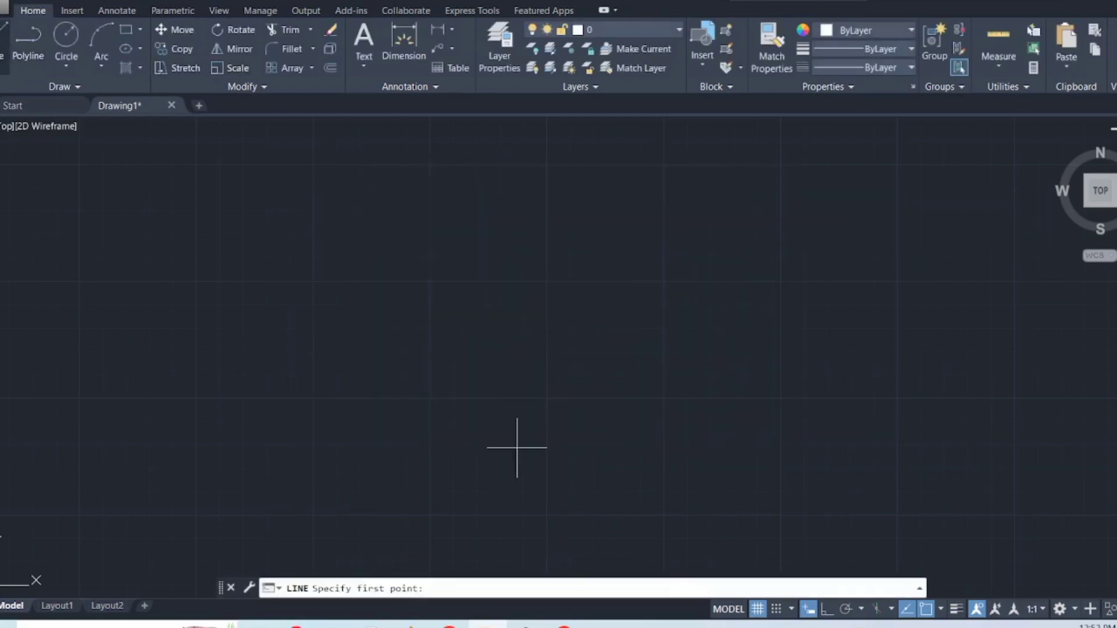
left_click(348, 271)
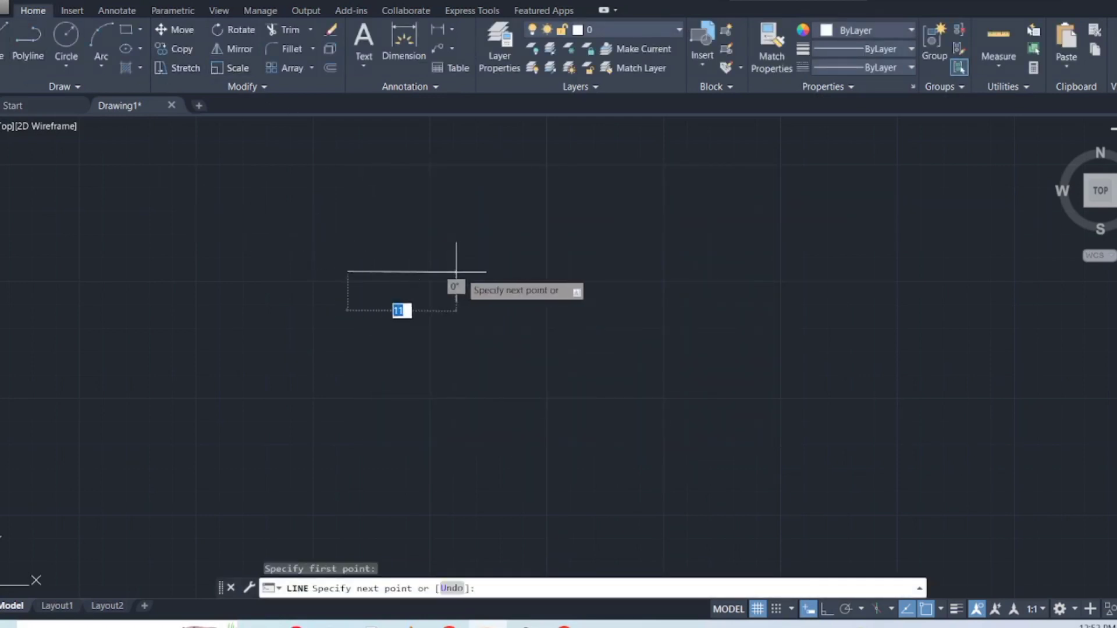
left_click(570, 271)
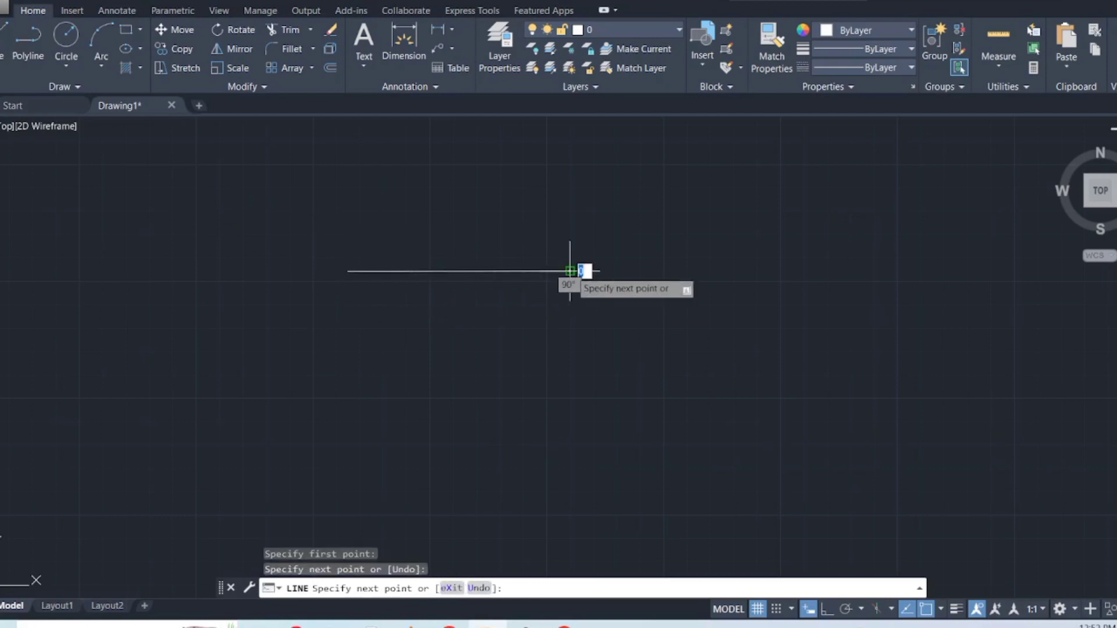
right_click(570, 271)
left_click(599, 293)
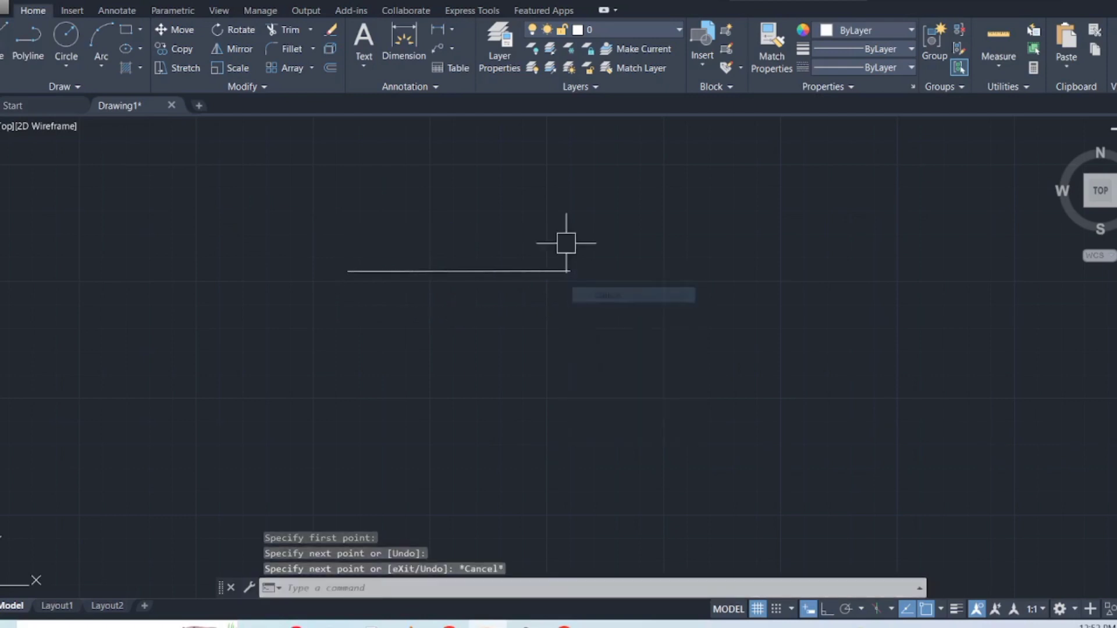
Step: Dimension the test line's length, placing the dimension just below the line
left_click(392, 37)
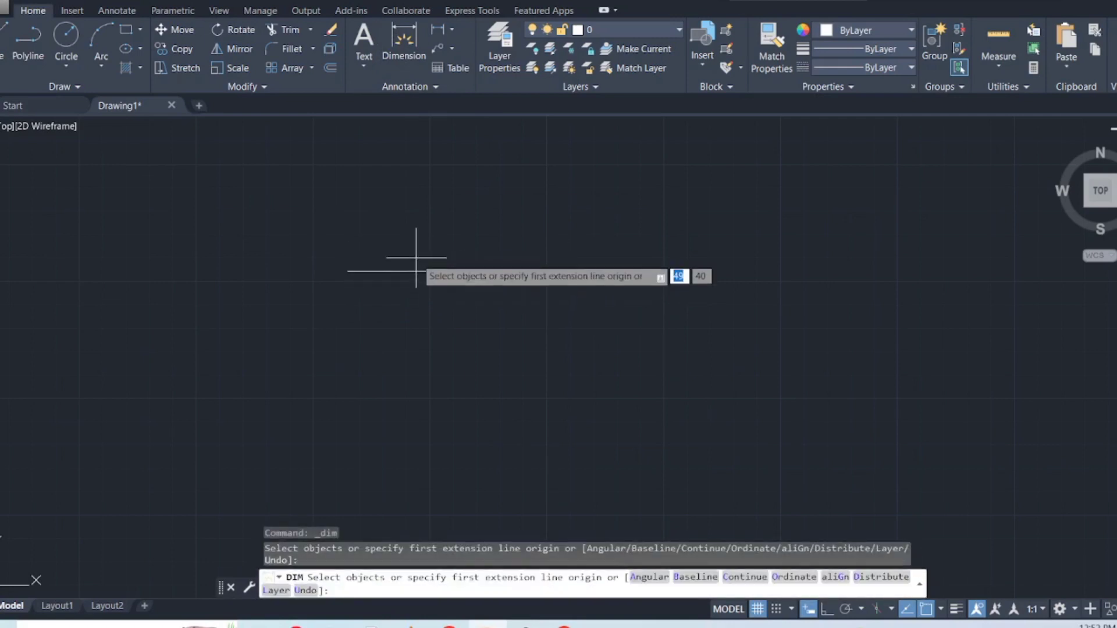
left_click(419, 269)
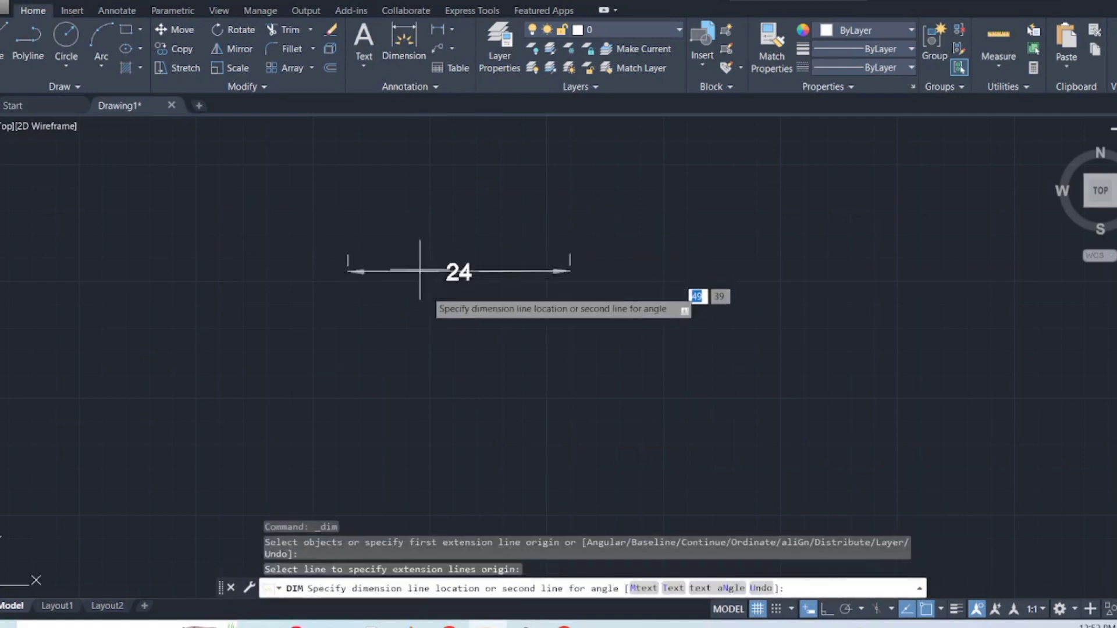
left_click(453, 300)
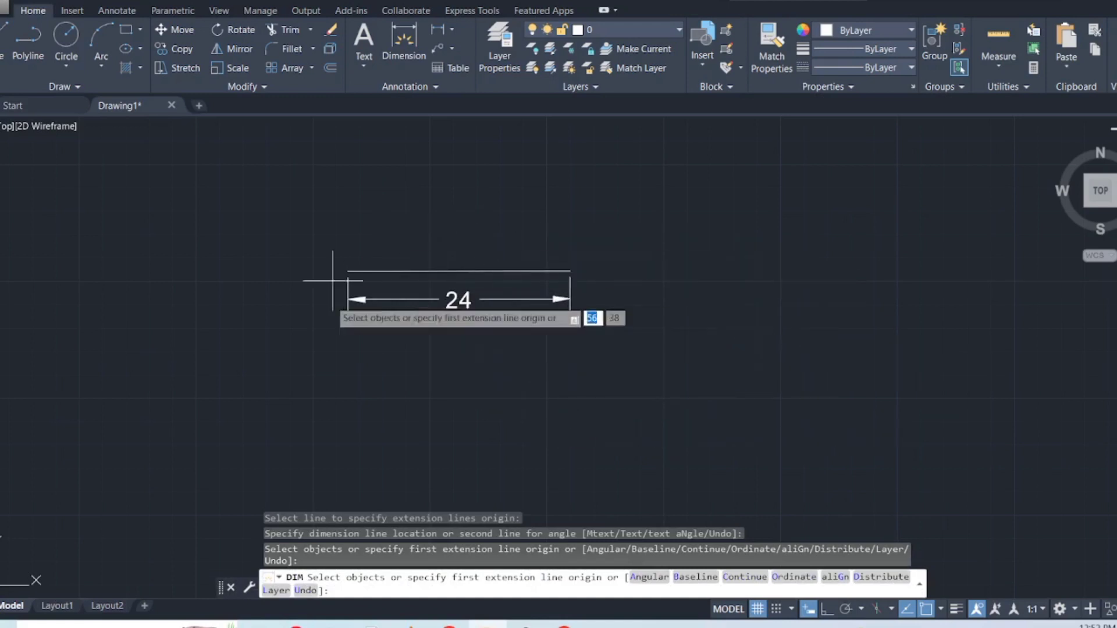
right_click(673, 252)
left_click(695, 274)
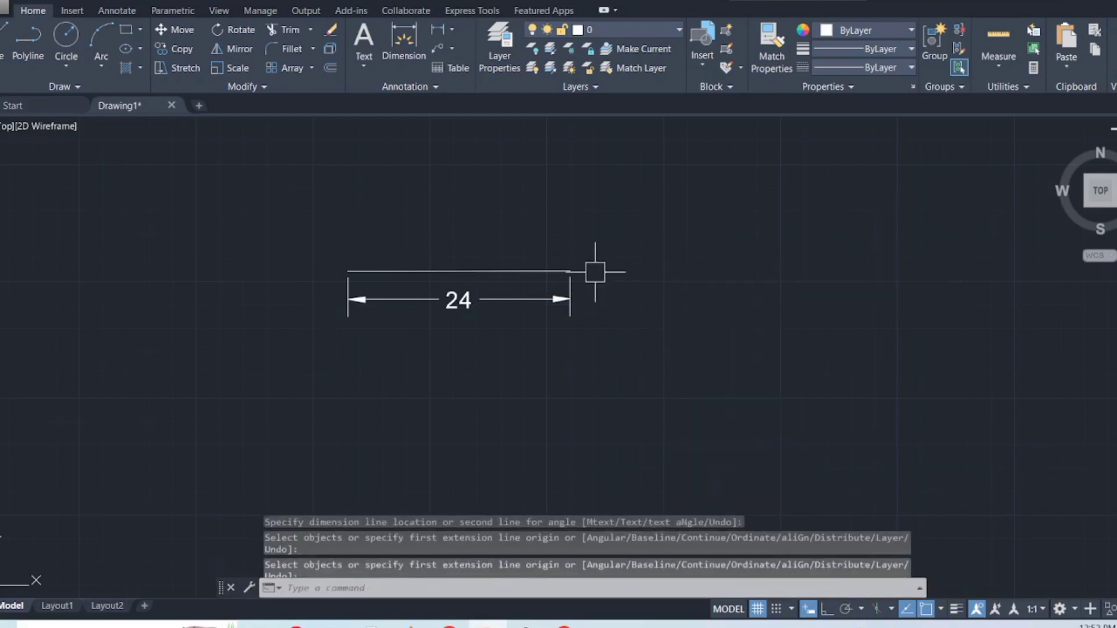
Step: Erase the horizontal test line and its dimension
left_click(244, 217)
left_click(634, 357)
right_click(627, 302)
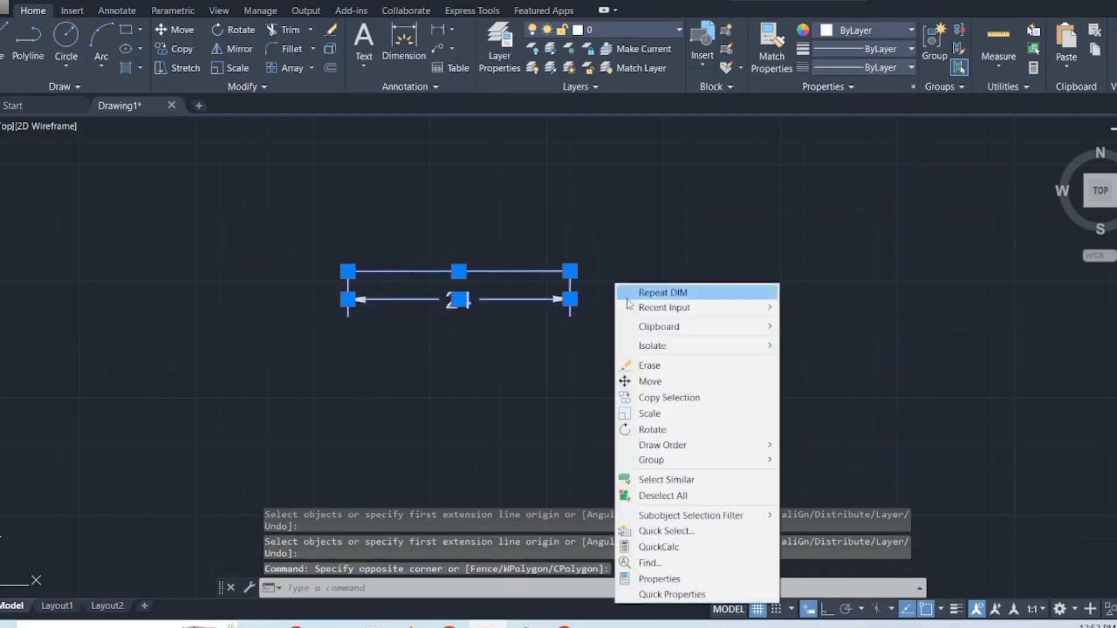
left_click(649, 366)
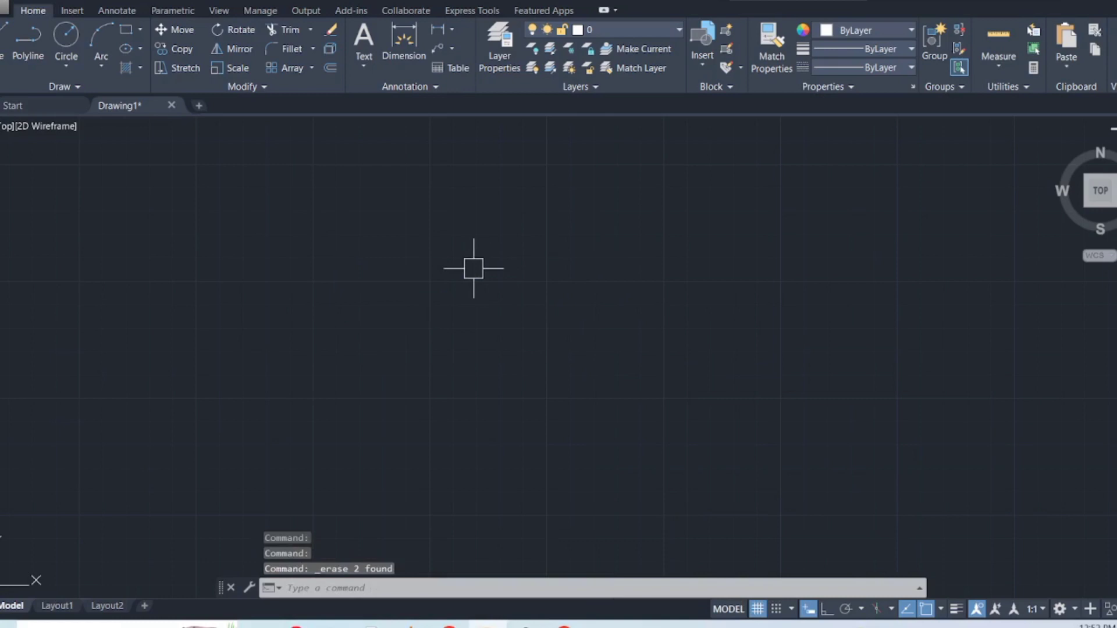
Step: Set the drawing's length type to Fractional and open the choices for its precision
type("UN")
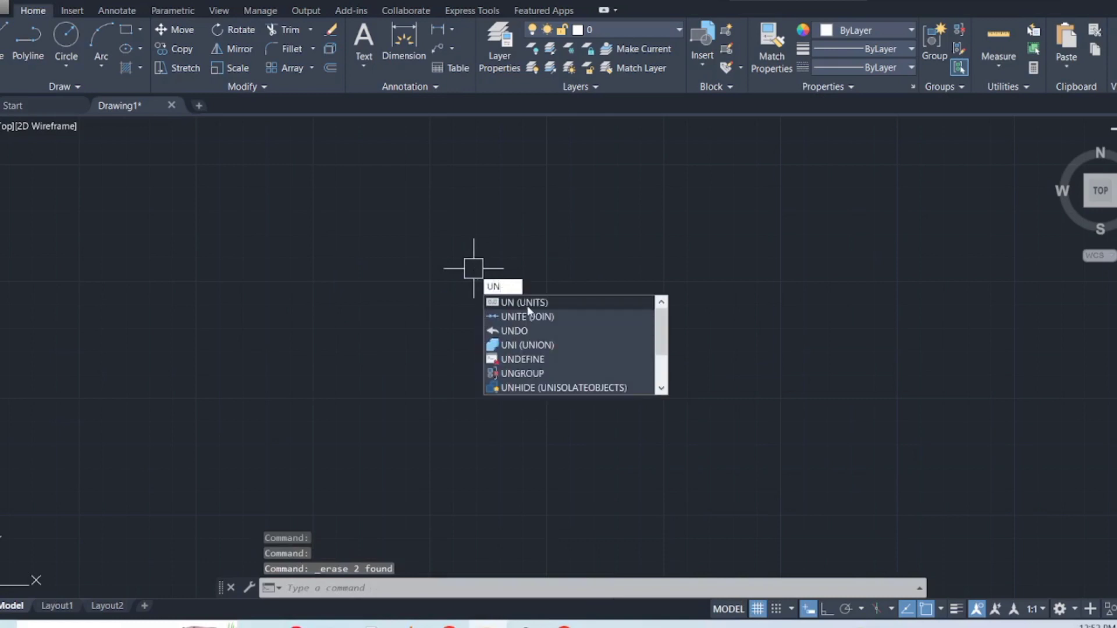
left_click(528, 301)
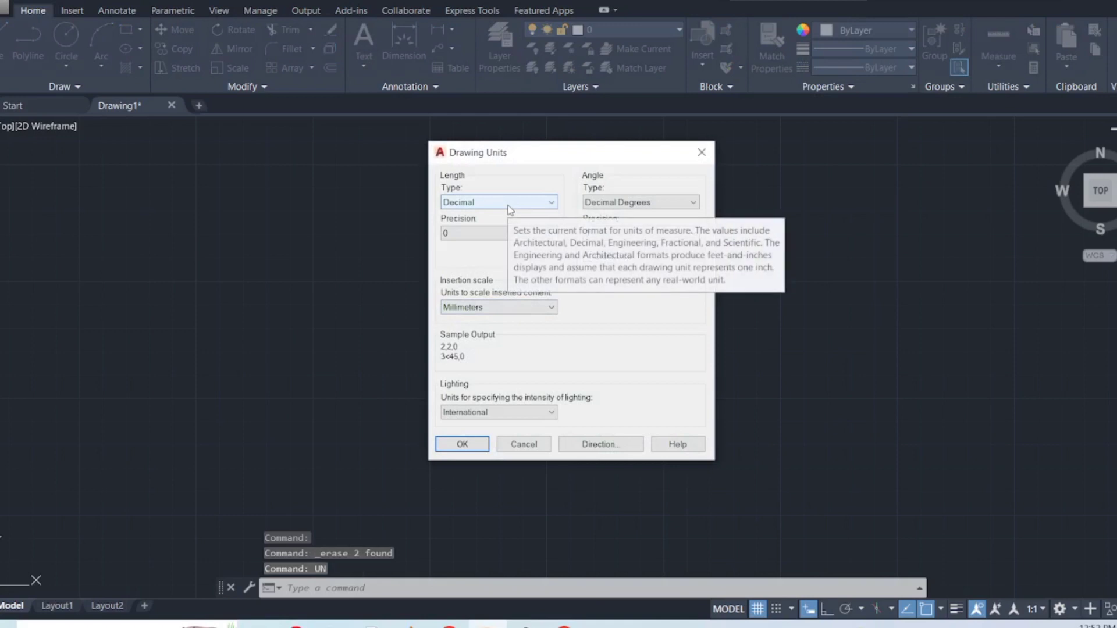
left_click(506, 203)
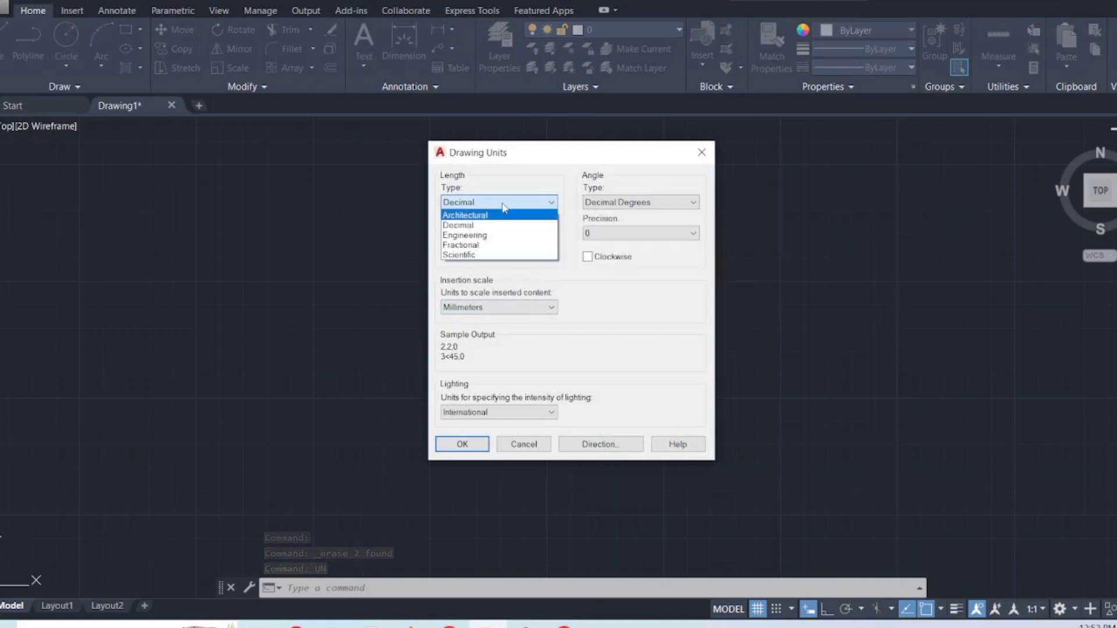
left_click(515, 245)
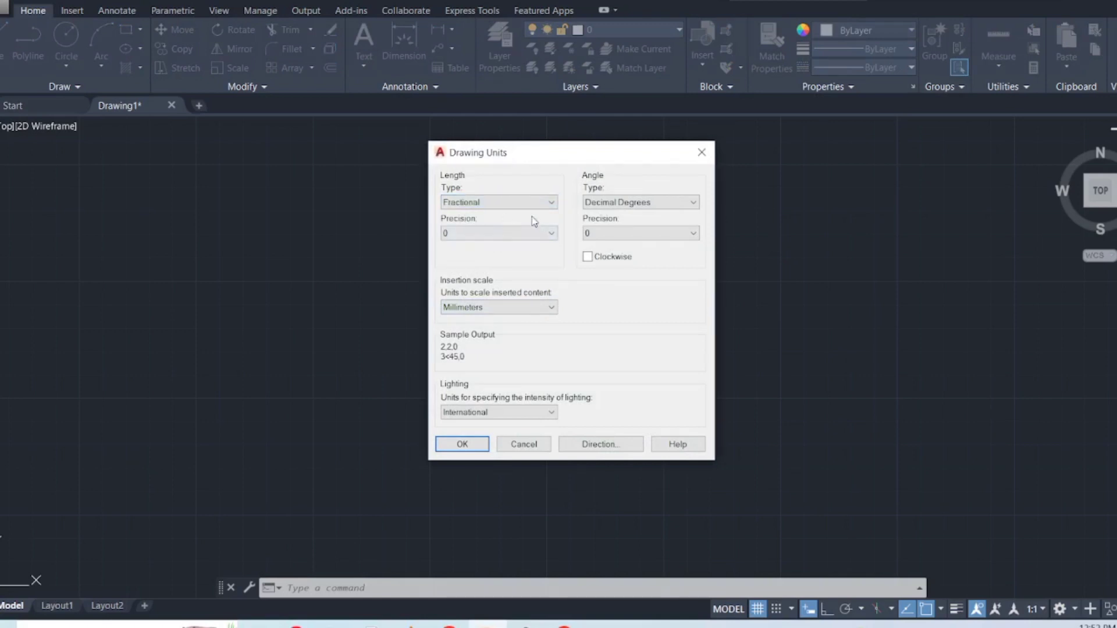
left_click(476, 233)
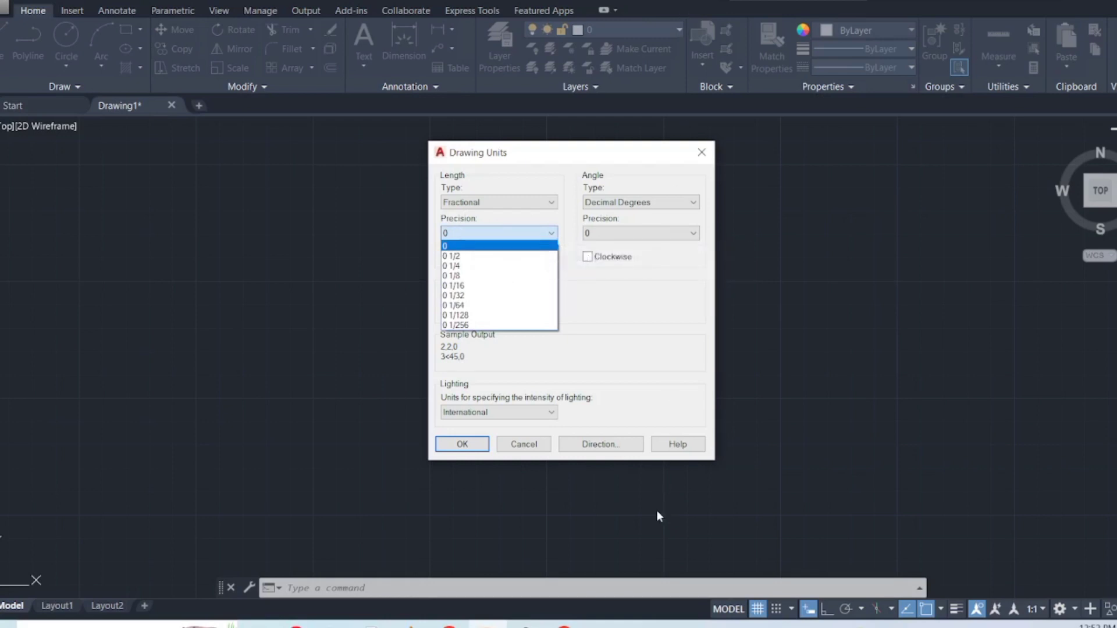
Step: Switch to Chrome, examine the fractional dimensions on the LibreTexts part drawing, and return to the AutoCAD drawing units
mouse_move(564, 625)
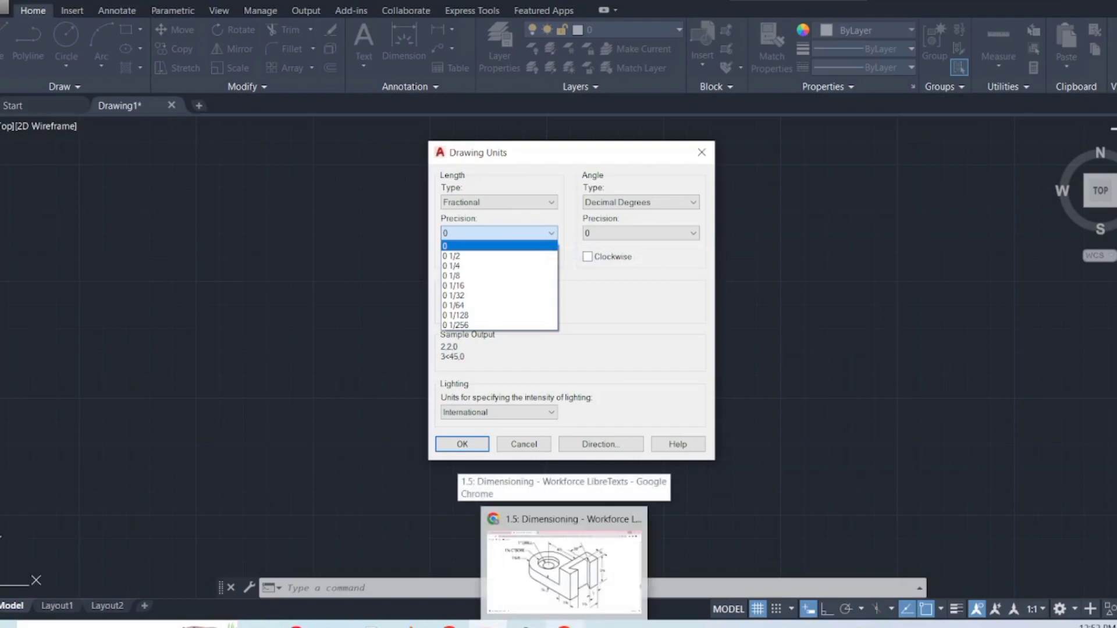
left_click(563, 567)
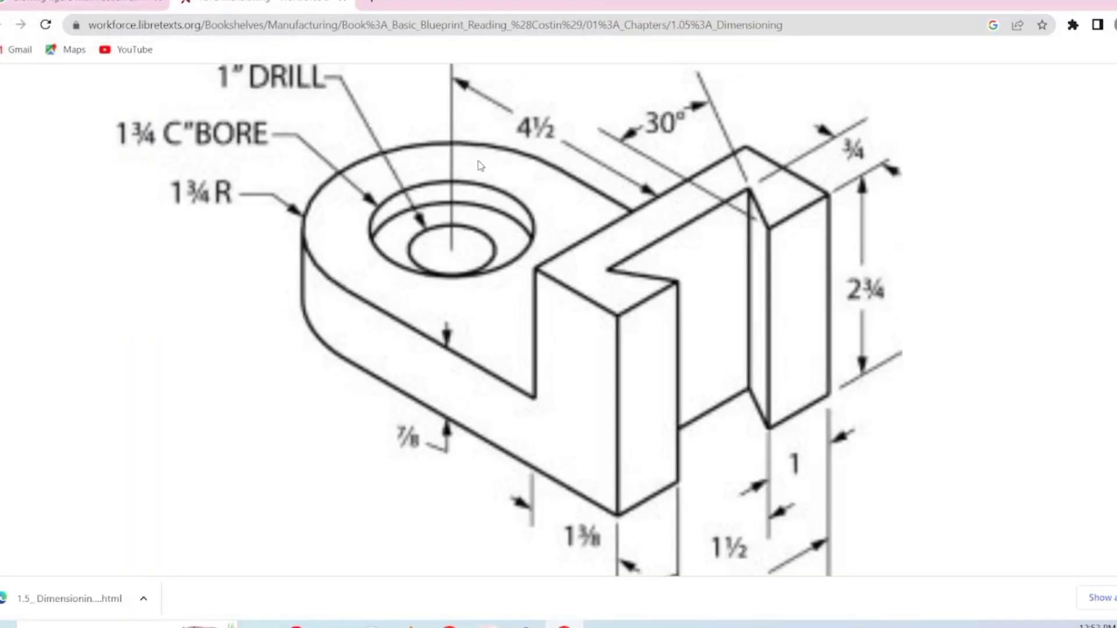
scroll(480, 167, "down", 1)
scroll(480, 166, "down", 3, "ctrl")
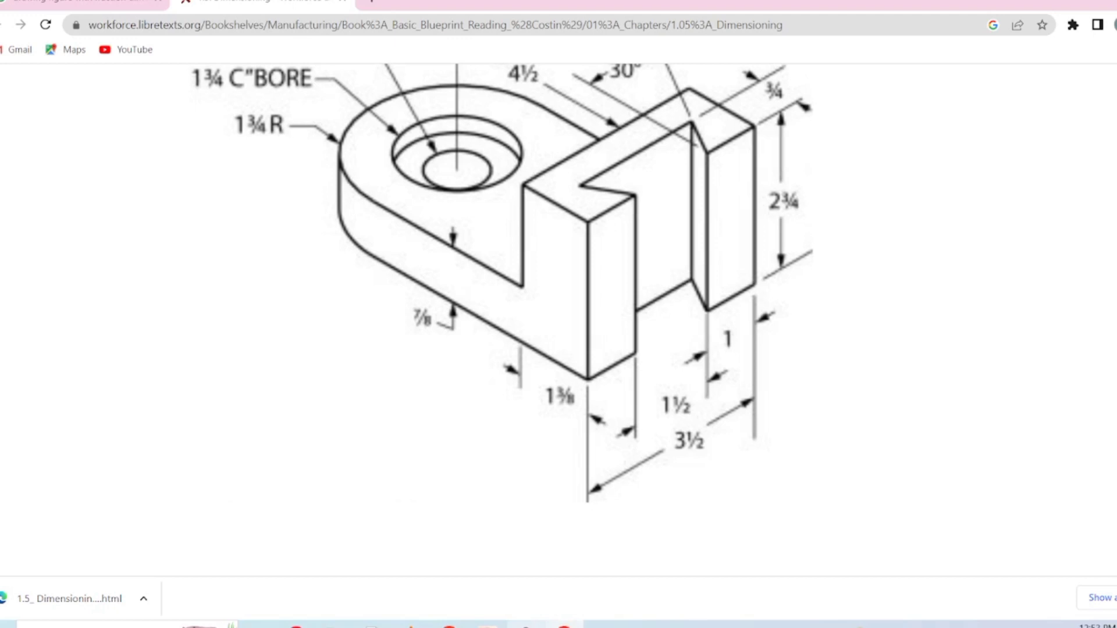
left_click(492, 606)
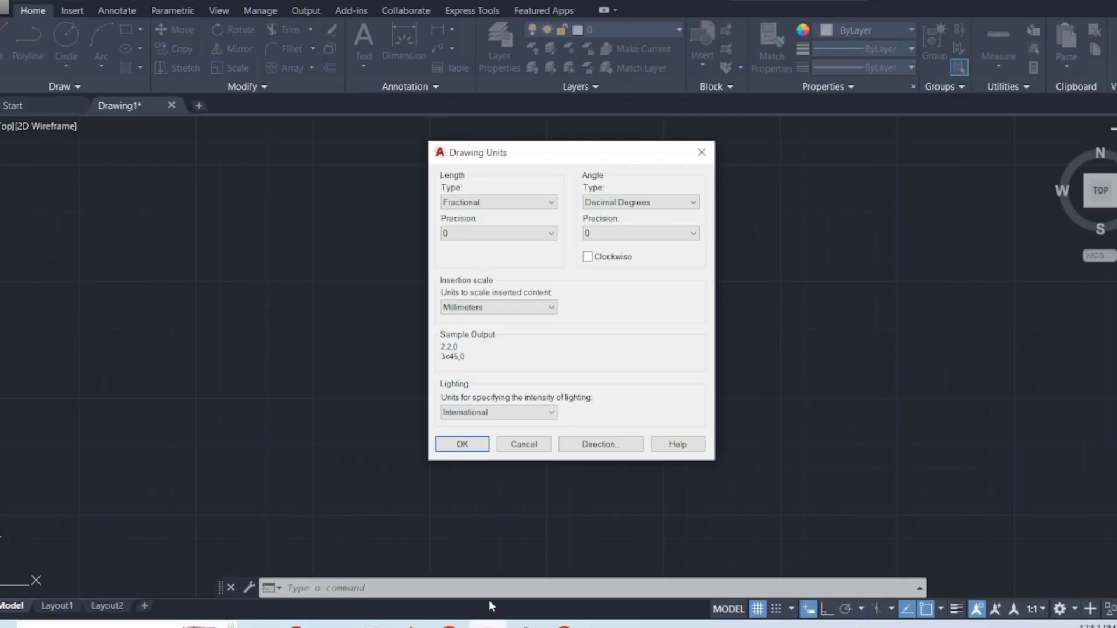
Step: Set the precision of the fractional length units to 0 1/32
left_click(492, 234)
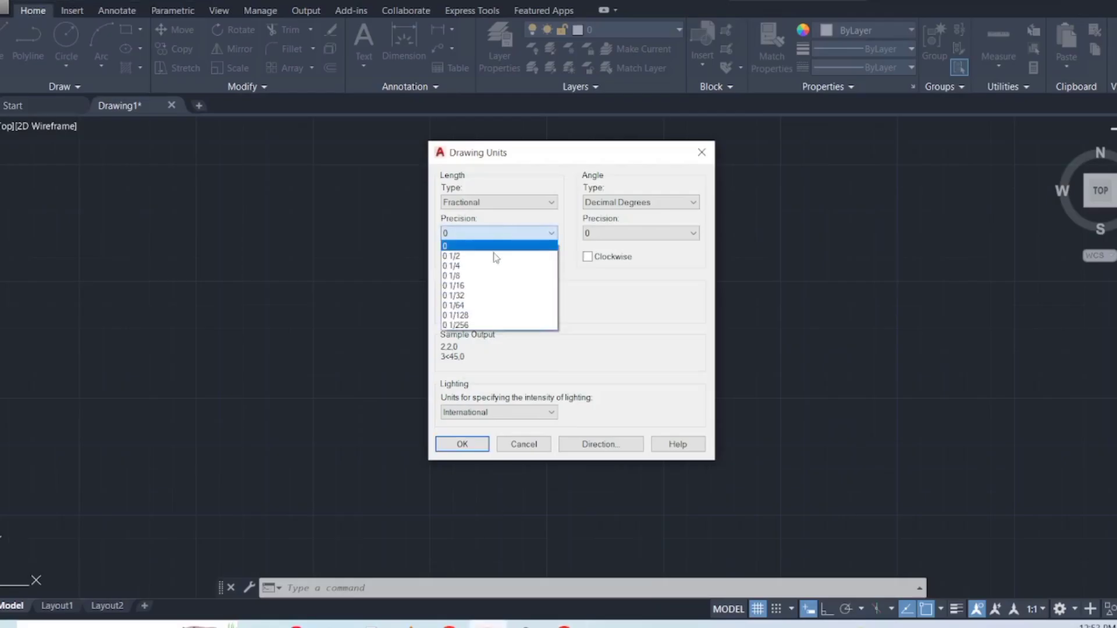
left_click(502, 276)
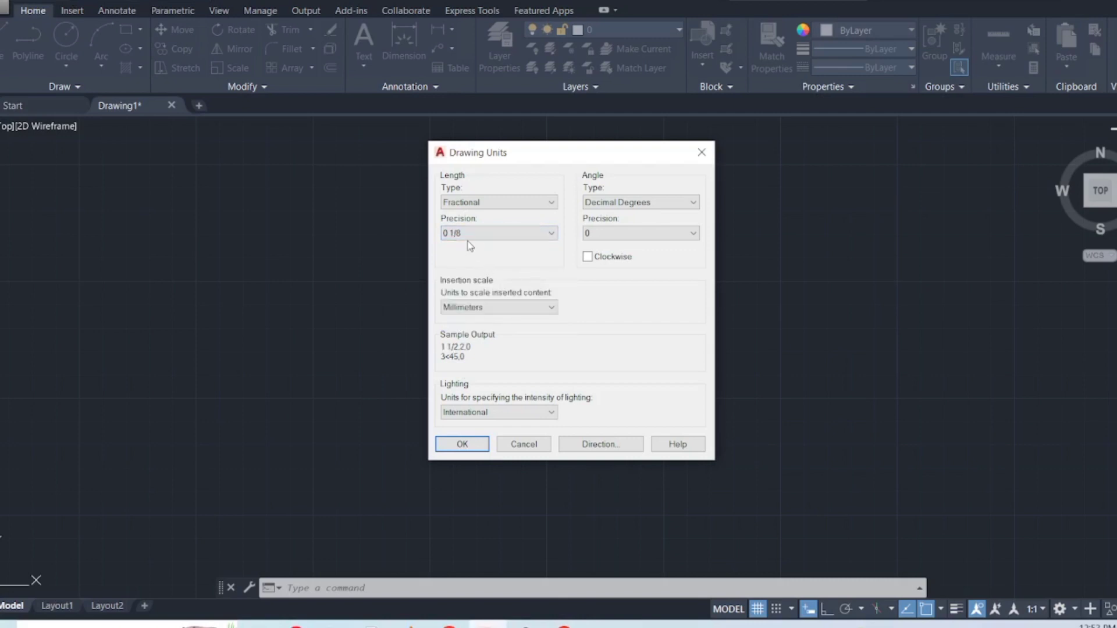
left_click(470, 234)
left_click(485, 294)
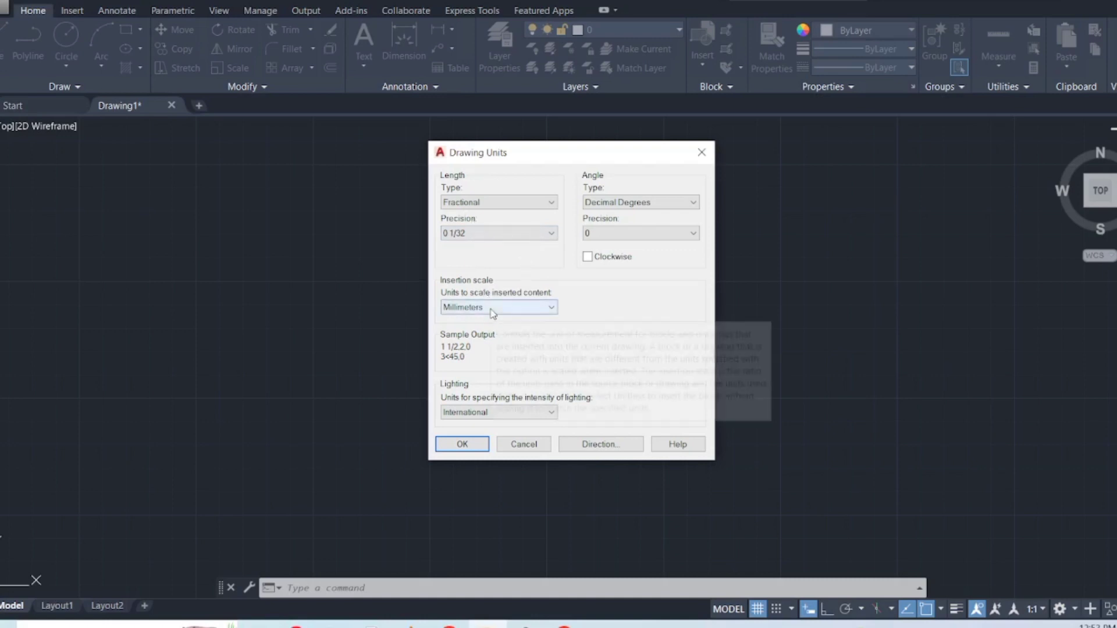
Step: Set the insertion scale to Centimeters and apply the drawing units
left_click(491, 309)
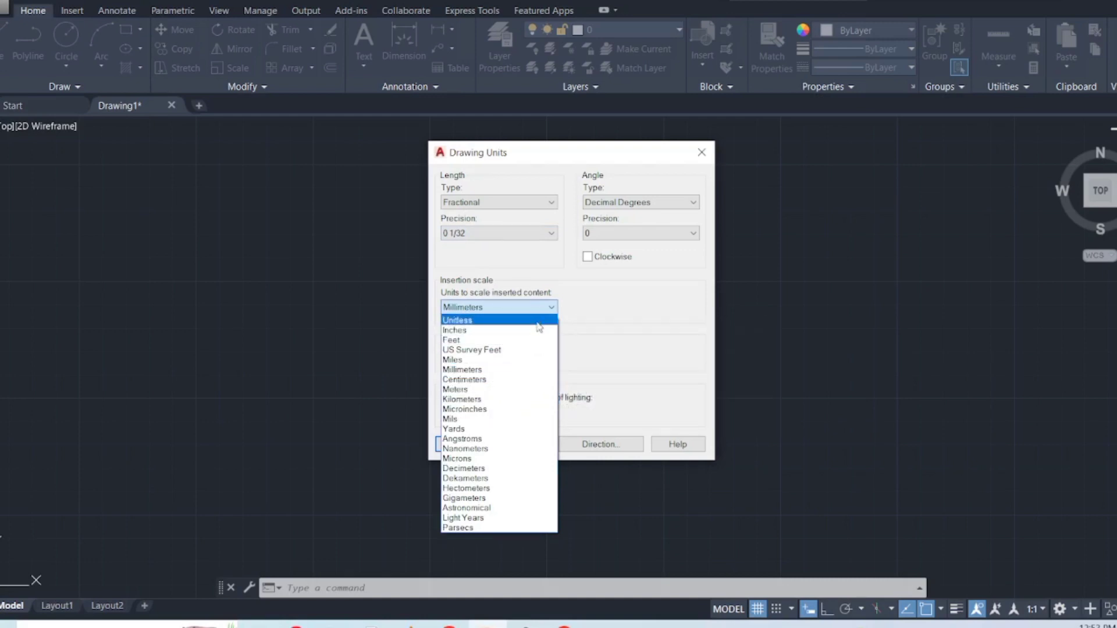
left_click(502, 381)
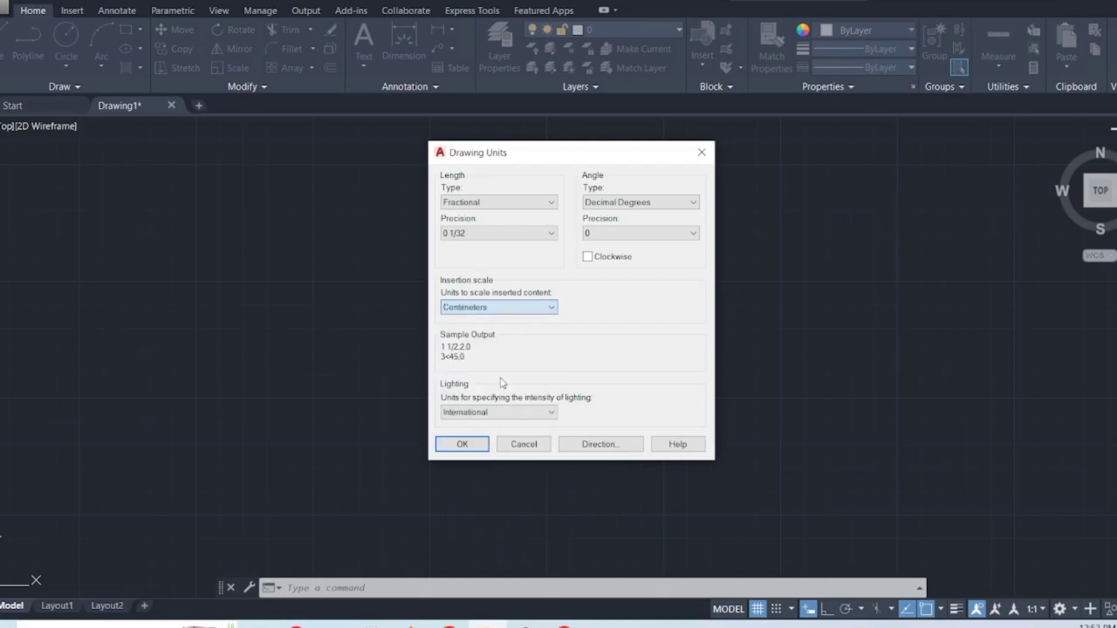
left_click(457, 443)
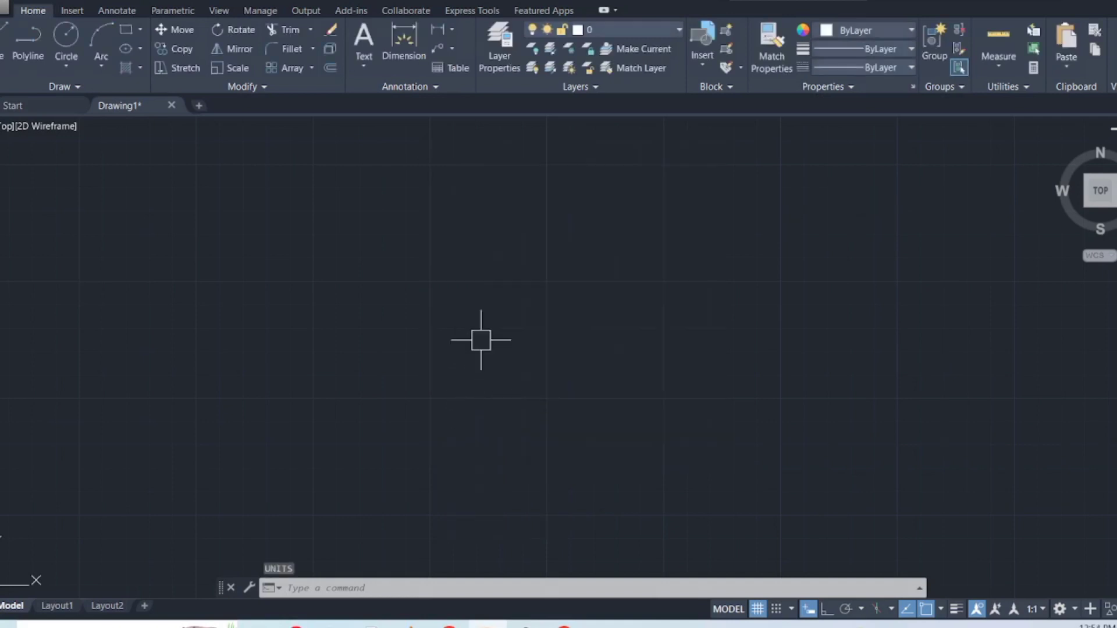
Step: Modify the Standard dimension style's primary linear units to Fractional format with 0 1/8 precision, and apply the change
type("D")
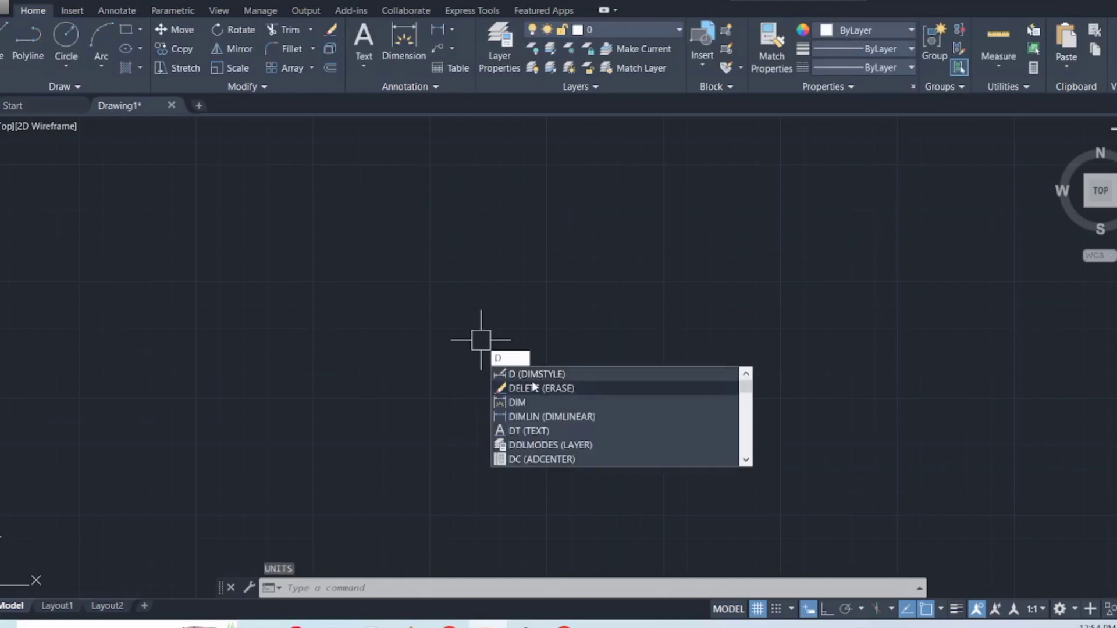
key("Return")
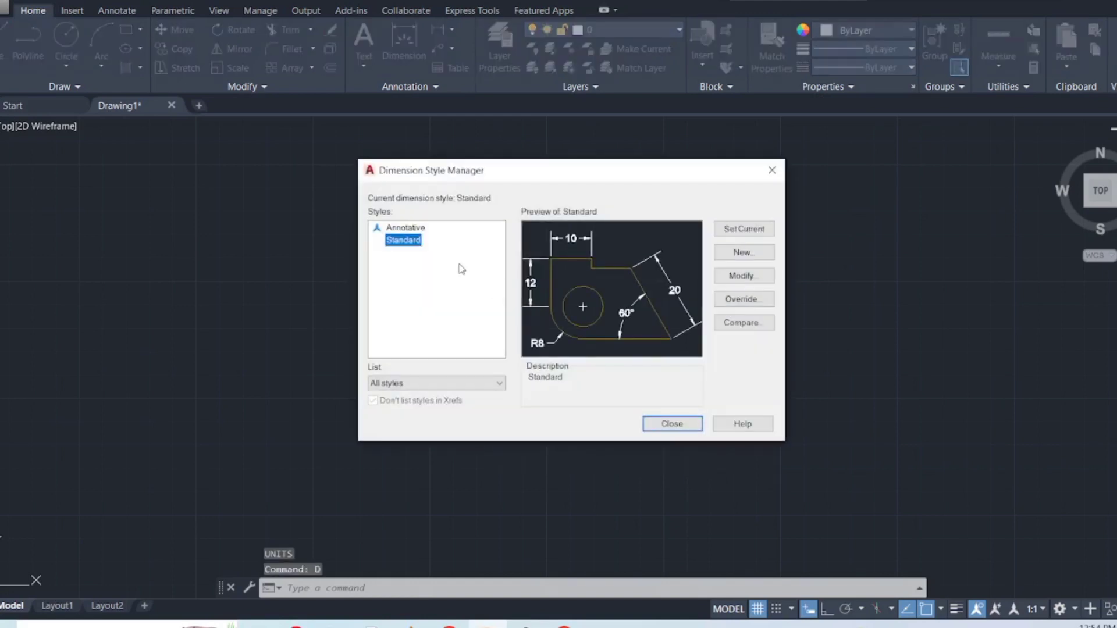
left_click(741, 275)
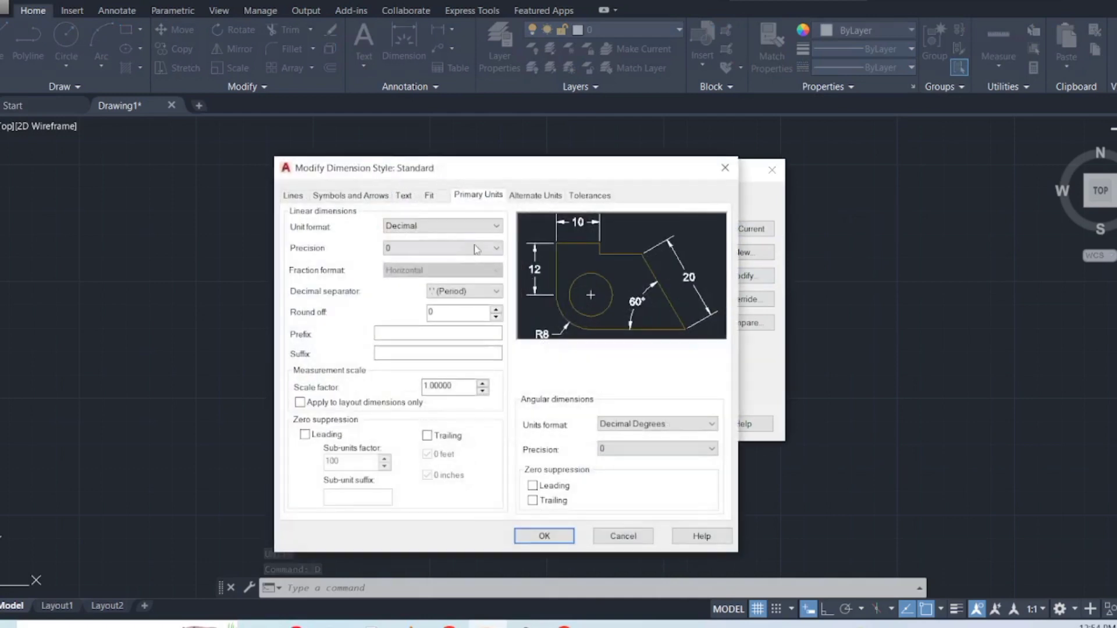
left_click(459, 226)
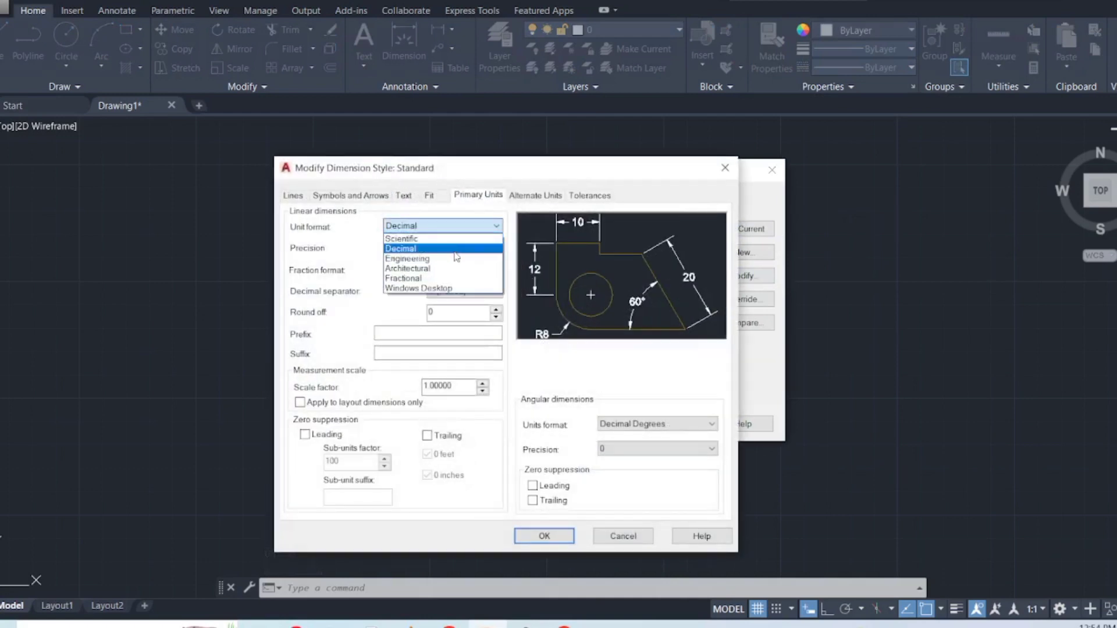
left_click(467, 278)
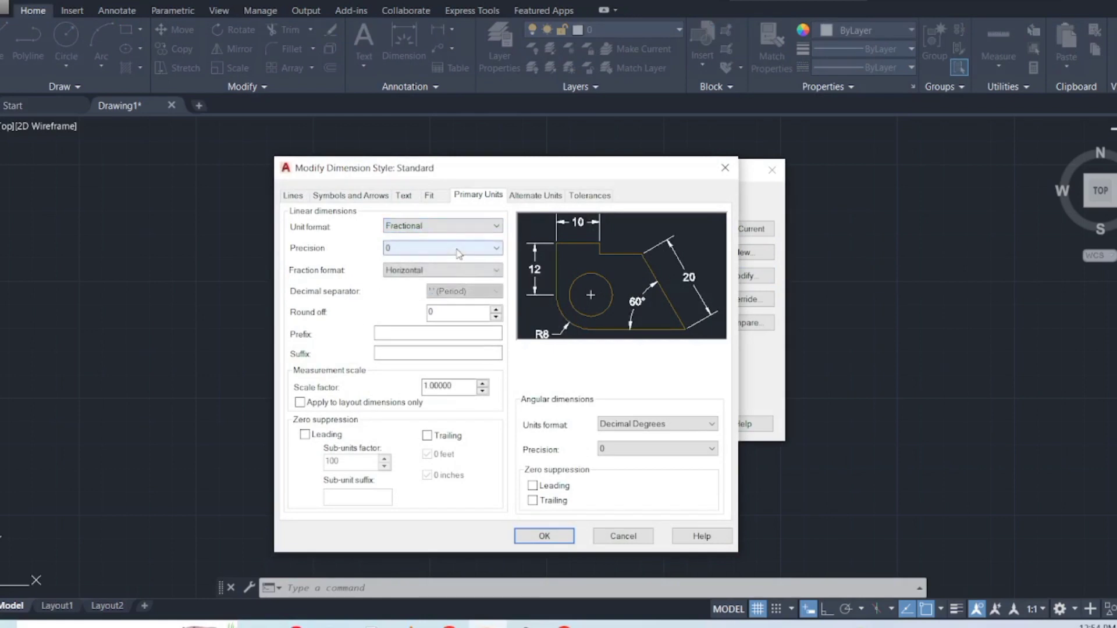
left_click(458, 248)
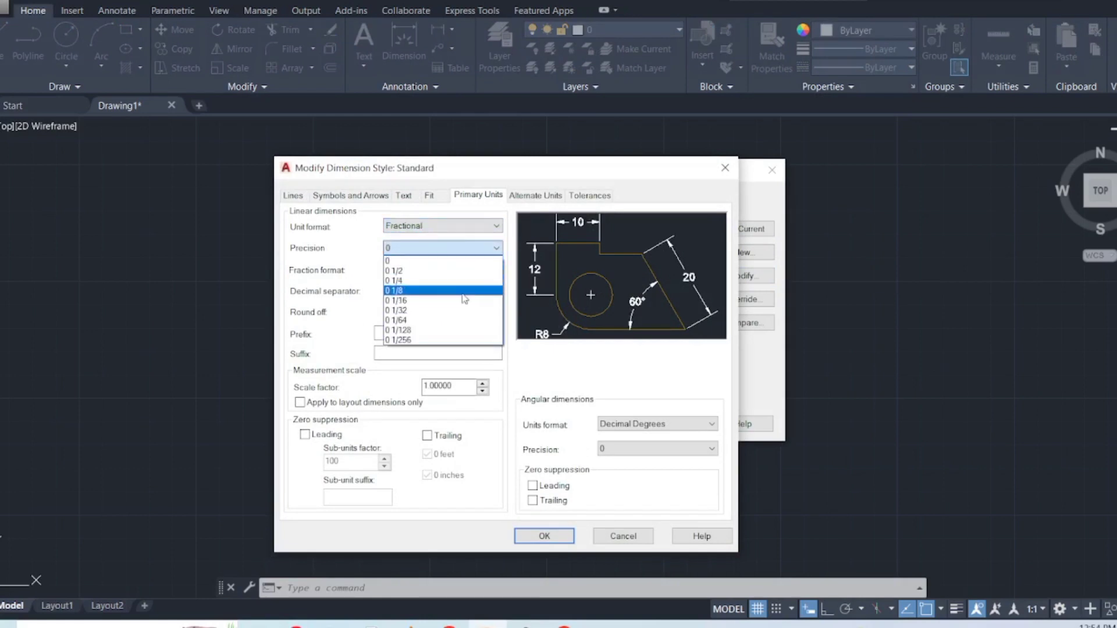
left_click(463, 292)
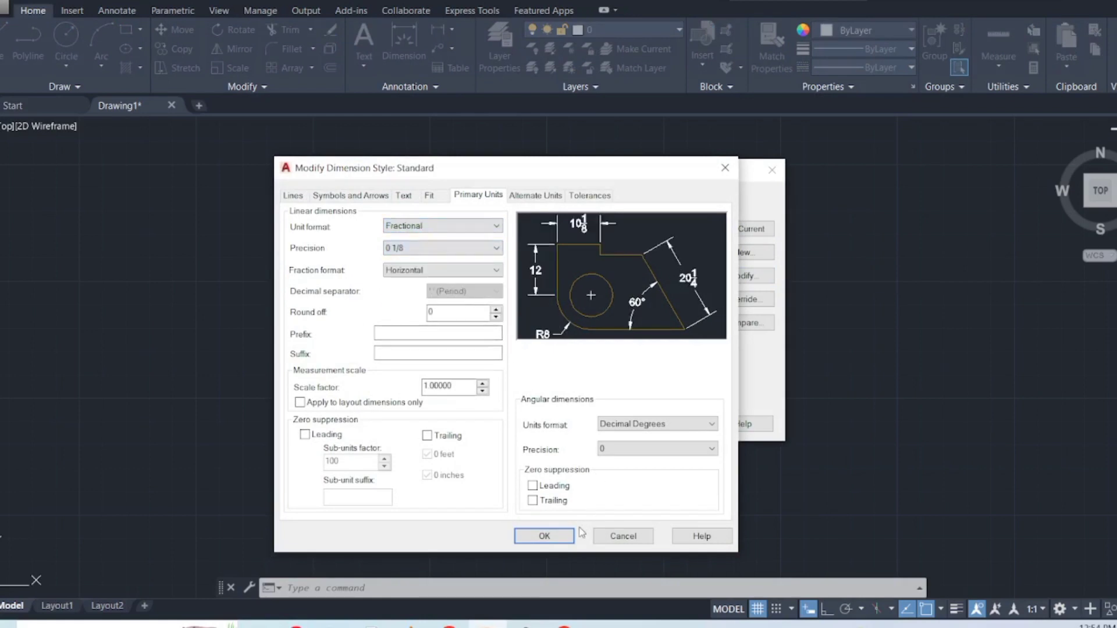
left_click(544, 536)
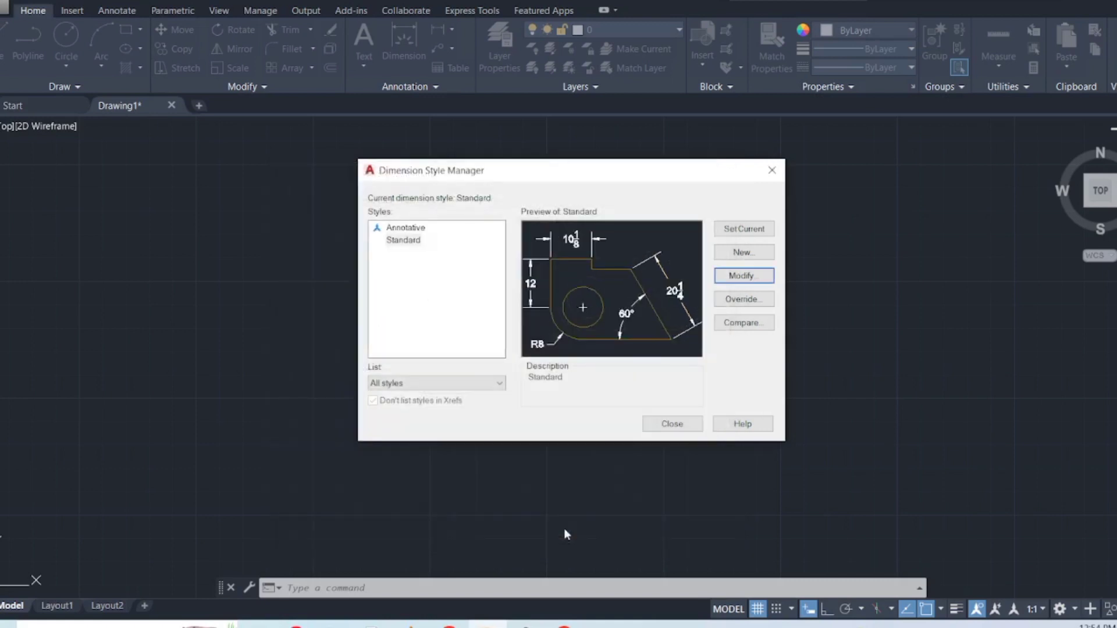
left_click(663, 424)
left_click(399, 345)
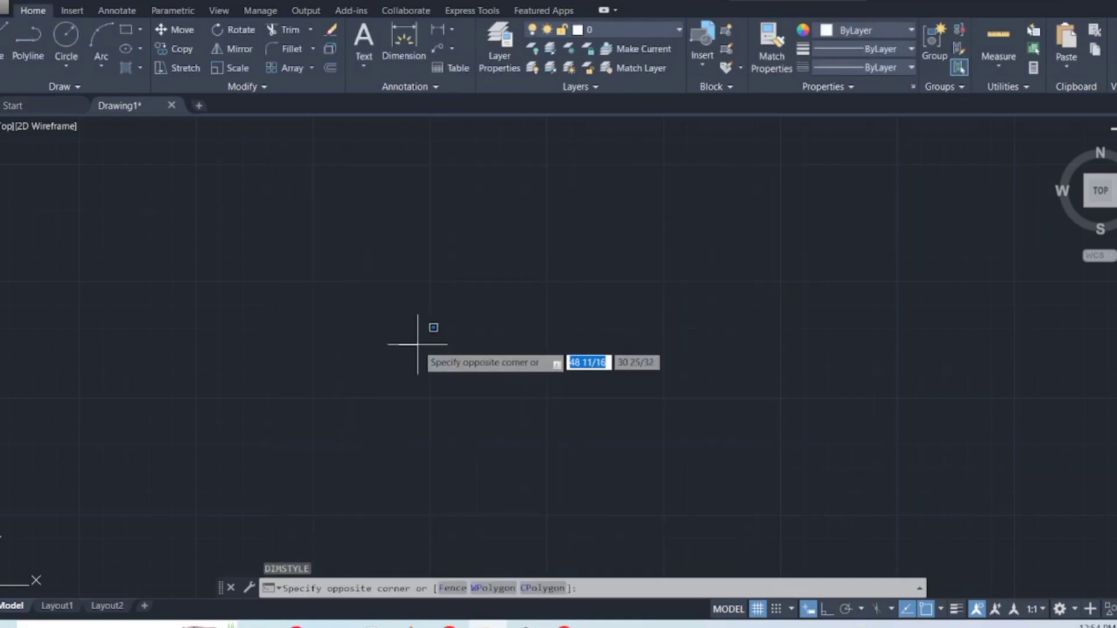
left_click(351, 299)
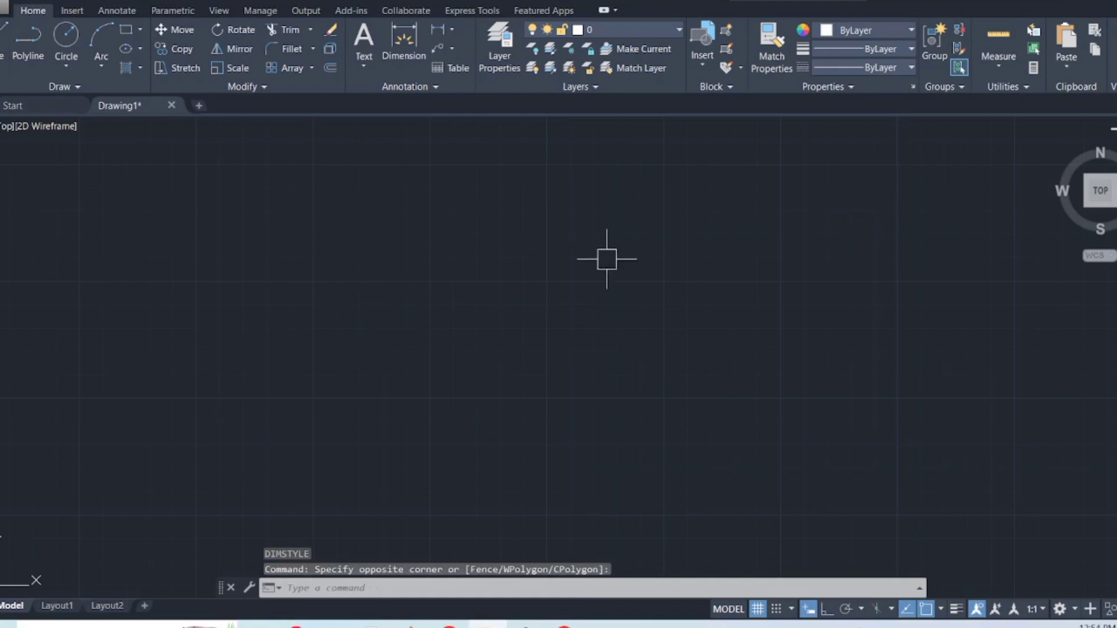